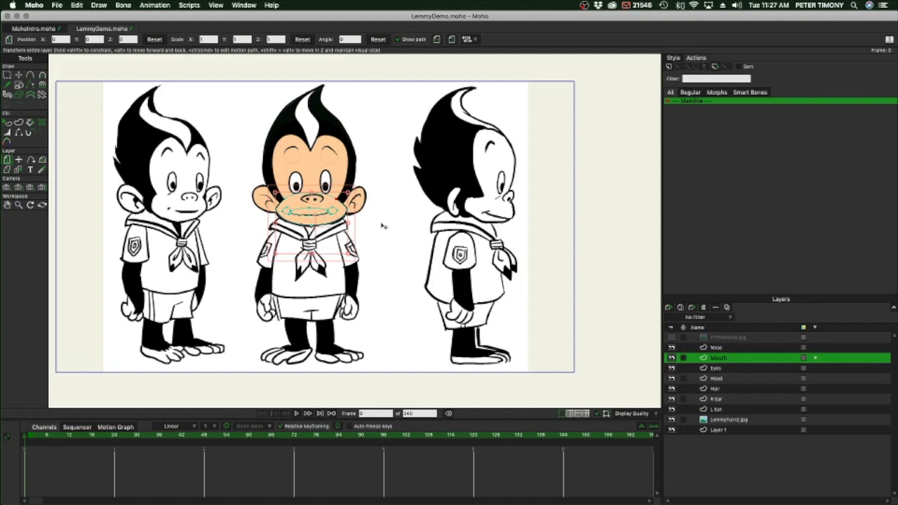
# Step: Duplicate the Mouth layer and make the phoneme chart image layer visible
pyautogui.press('super+d')
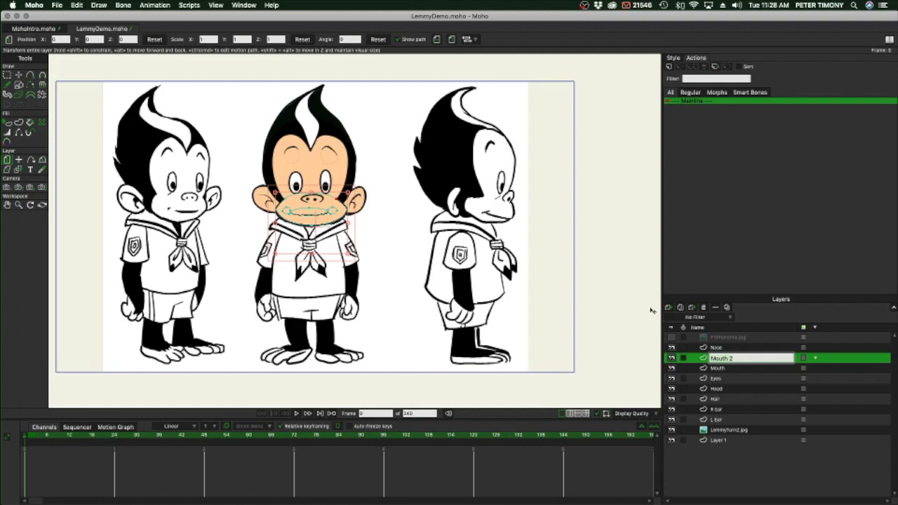
pyautogui.click(671, 339)
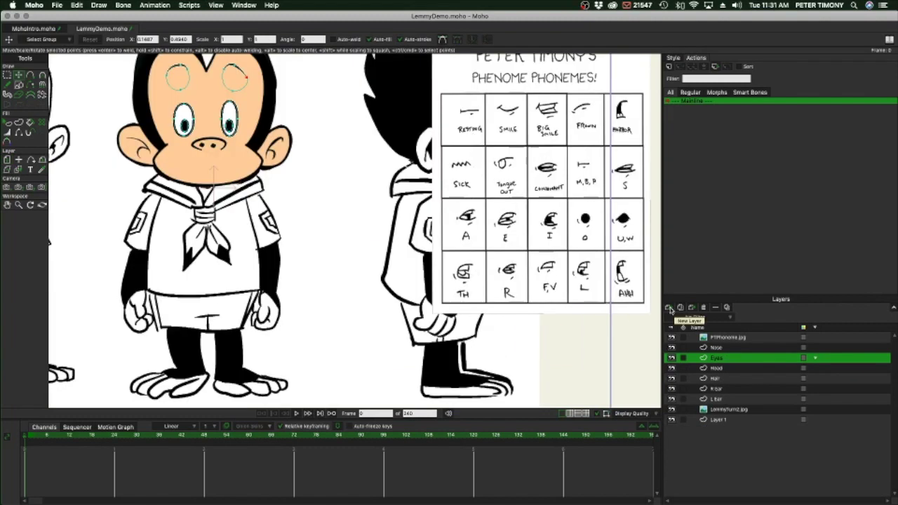
# Step: Add a Switch layer above the Eyes layer and name it MOUTH
pyautogui.click(669, 309)
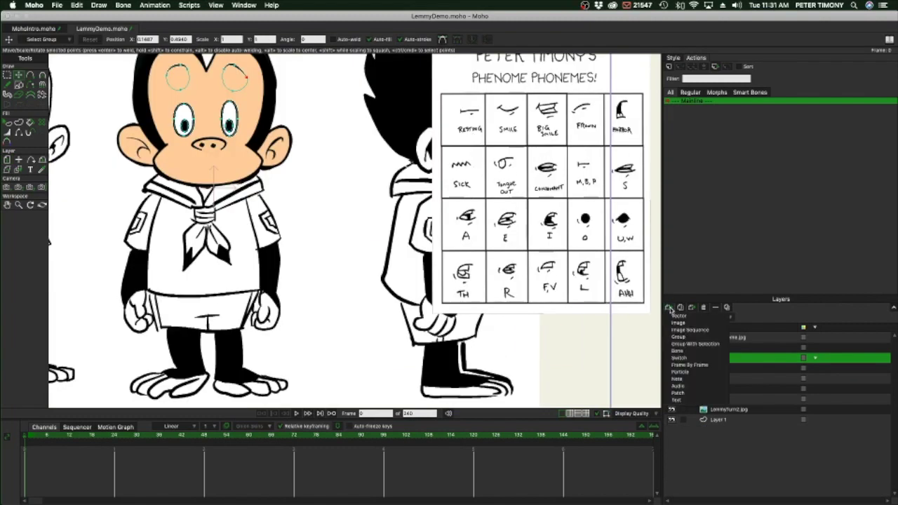
pyautogui.click(685, 358)
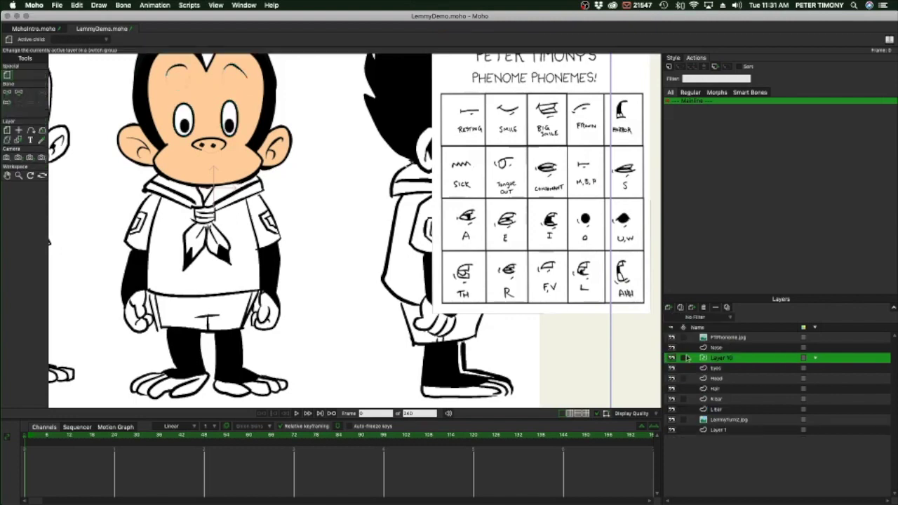
pyautogui.doubleClick(722, 358)
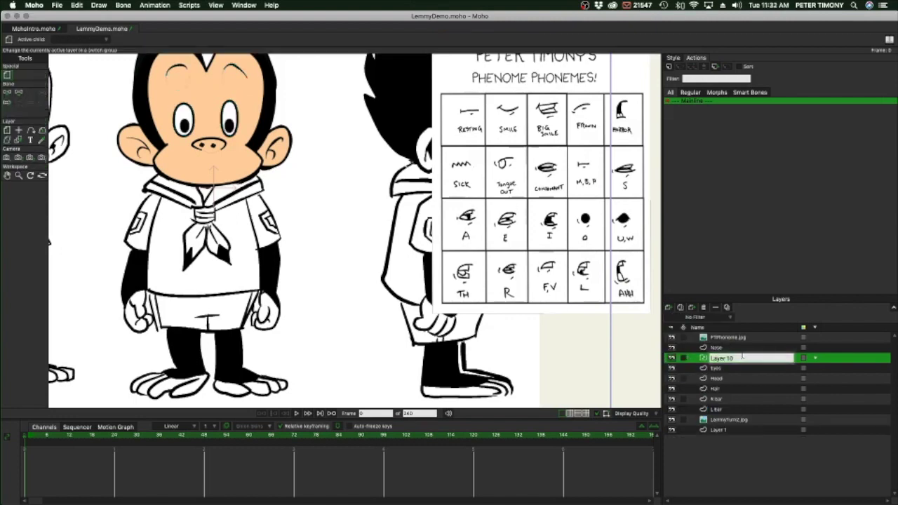
pyautogui.write('MOUTH')
# Step: Add a Vector layer named Default Mouth and place it inside the MOUTH switch layer
pyautogui.click(668, 309)
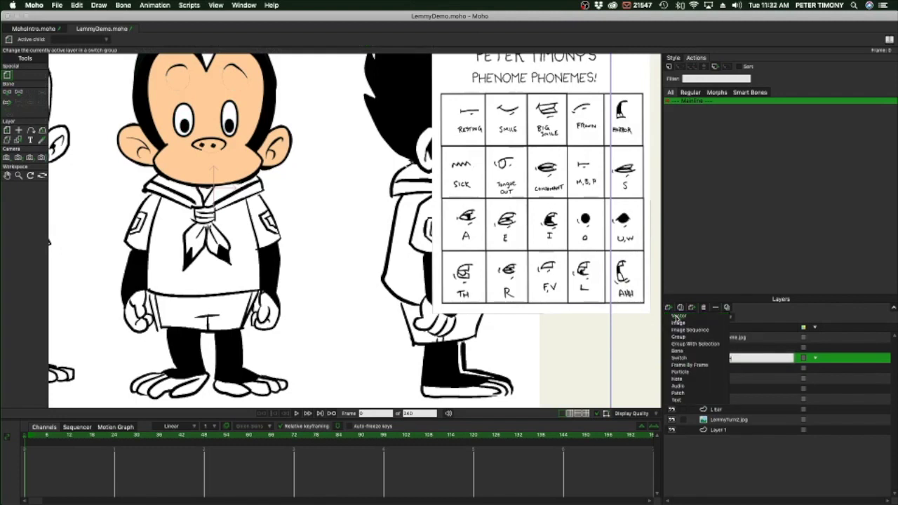
pyautogui.click(676, 316)
pyautogui.doubleClick(722, 359)
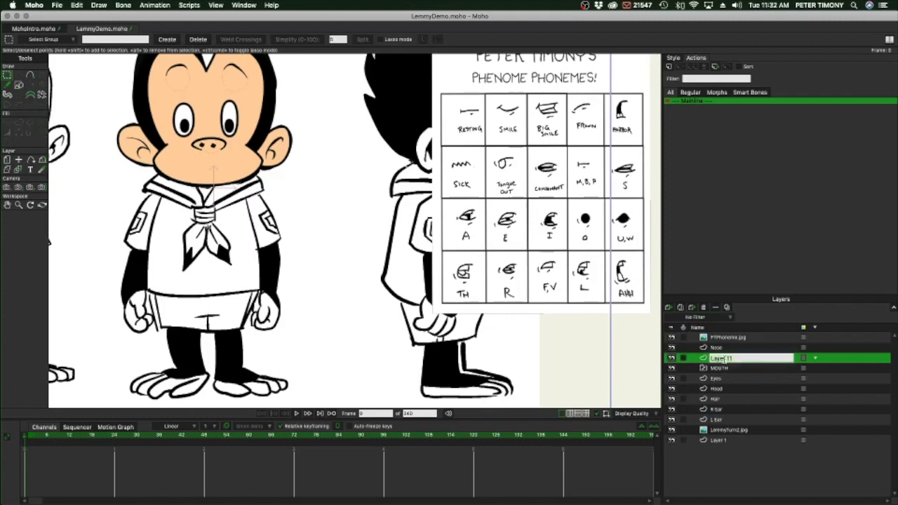
pyautogui.write('Default Mouth')
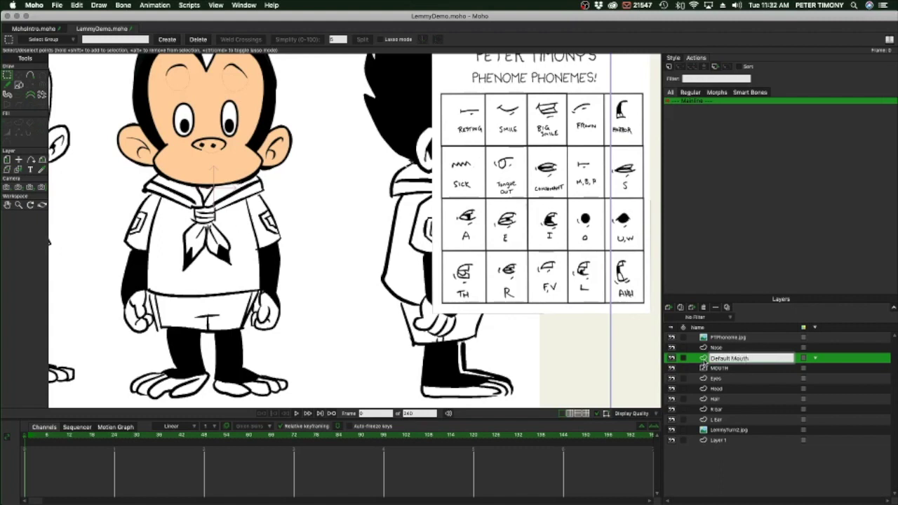
pyautogui.moveTo(704, 359); pyautogui.dragTo(707, 370)
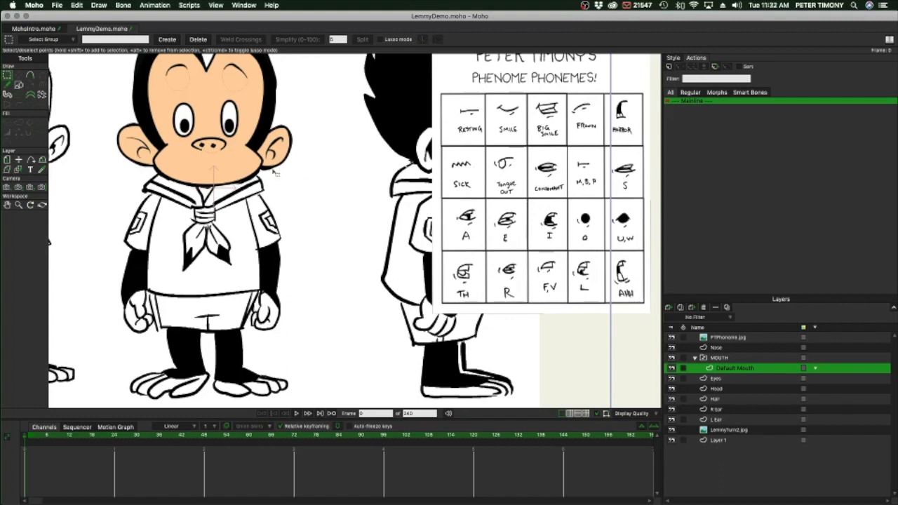
# Step: Draw a solid black oval for the mouth interior in the blank area beside the front-view character's chin
pyautogui.click(19, 87)
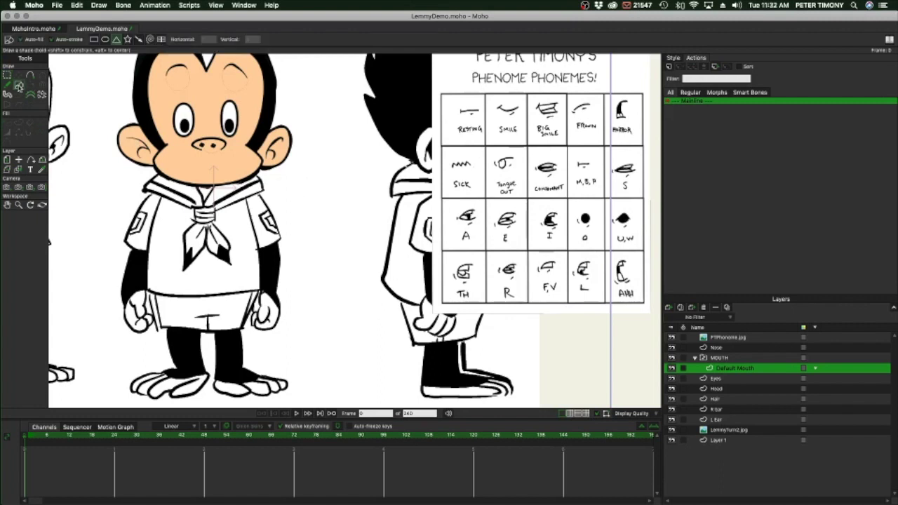
pyautogui.click(105, 40)
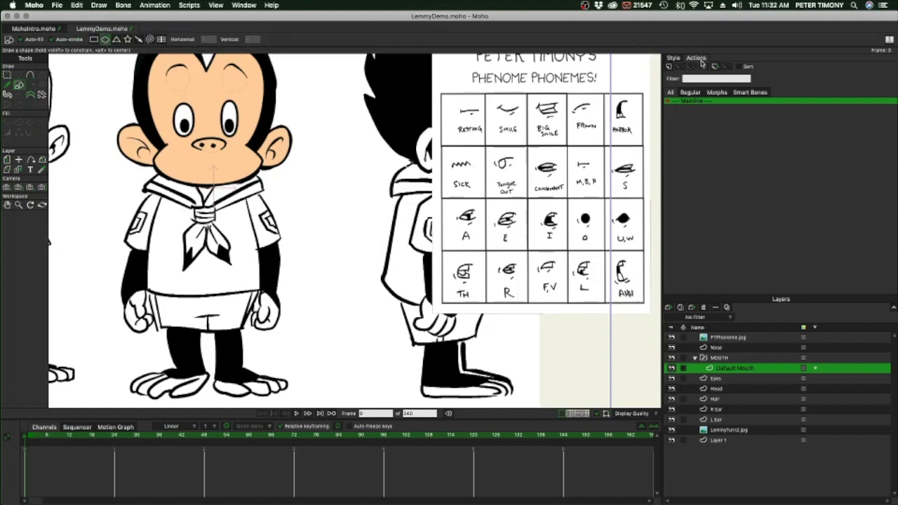
pyautogui.click(673, 57)
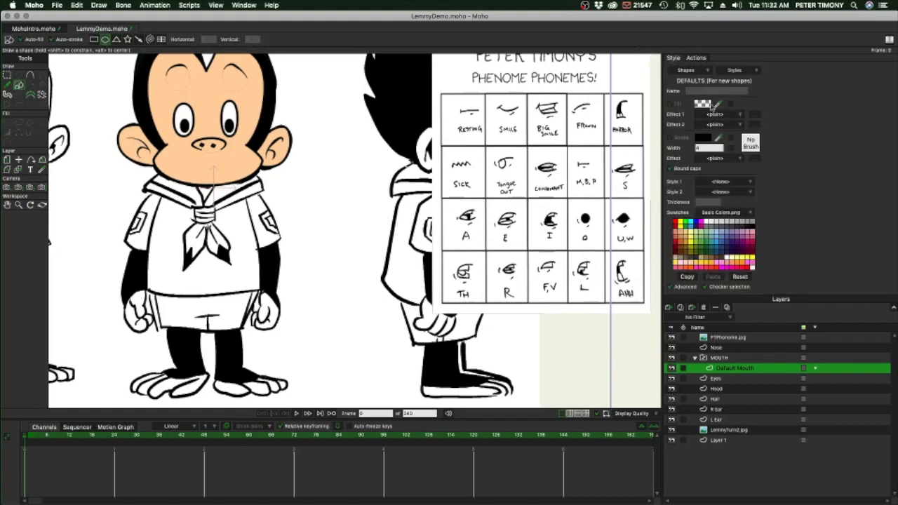
pyautogui.click(703, 105)
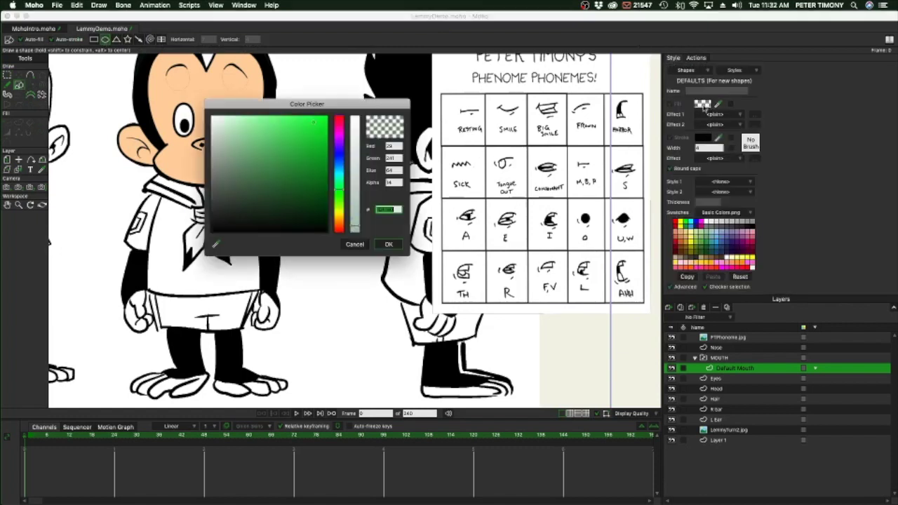
pyautogui.click(389, 244)
pyautogui.click(702, 105)
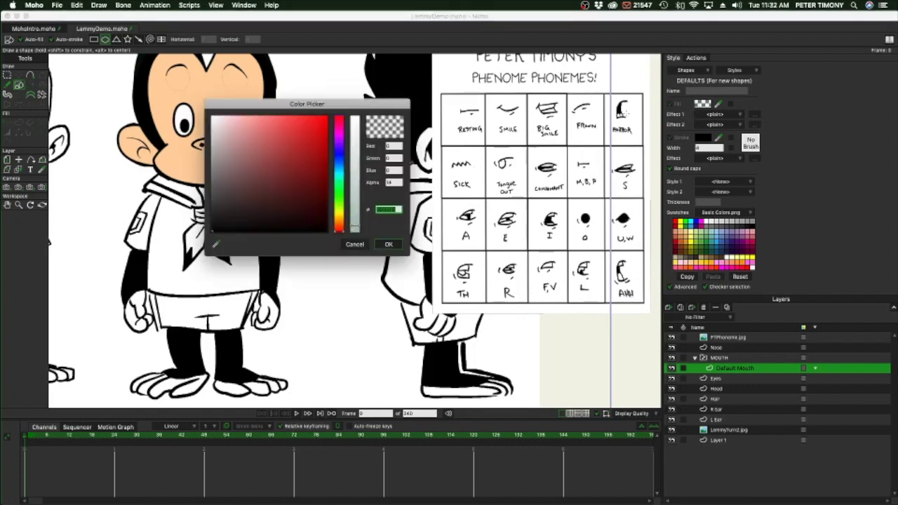
pyautogui.click(387, 245)
pyautogui.moveTo(302, 150); pyautogui.dragTo(351, 197)
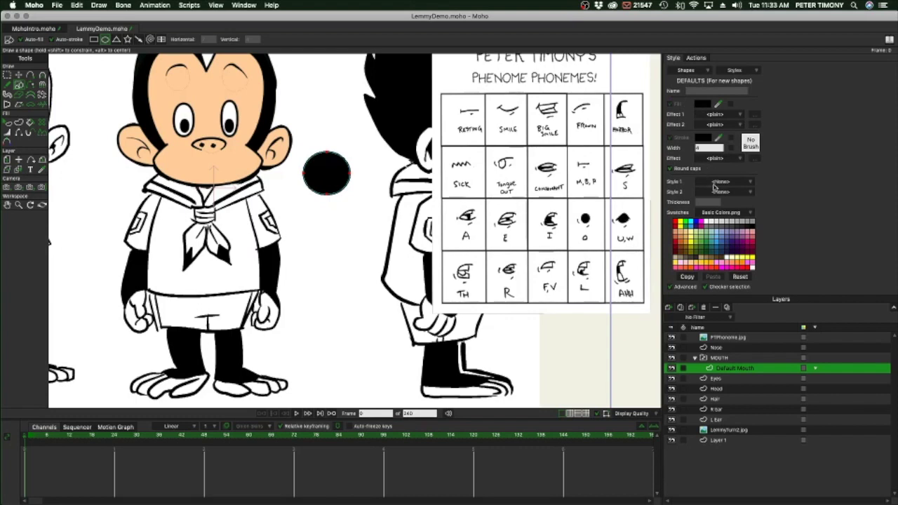
# Step: Draw a pink oval tongue low inside the black mouth, plus white rectangles across its upper and lower edges as teeth
pyautogui.click(748, 234)
pyautogui.moveTo(311, 172); pyautogui.dragTo(340, 192)
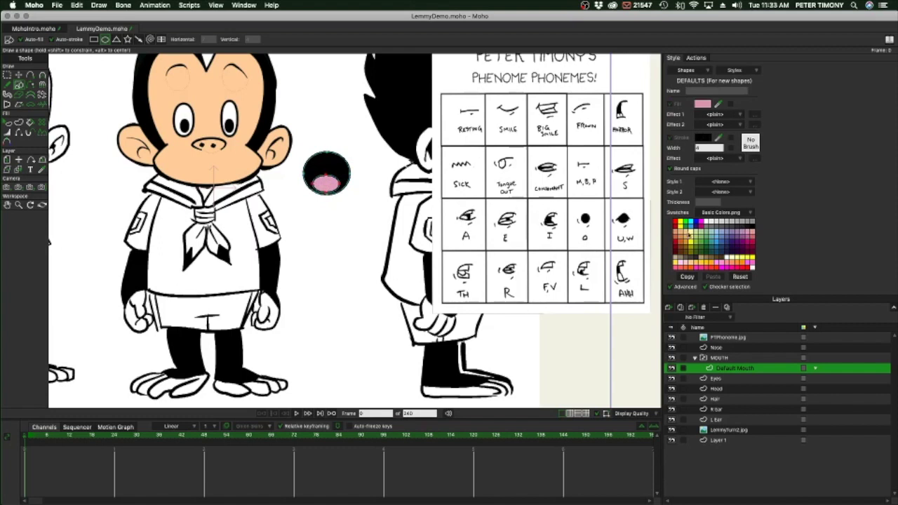
pyautogui.click(707, 223)
pyautogui.click(93, 39)
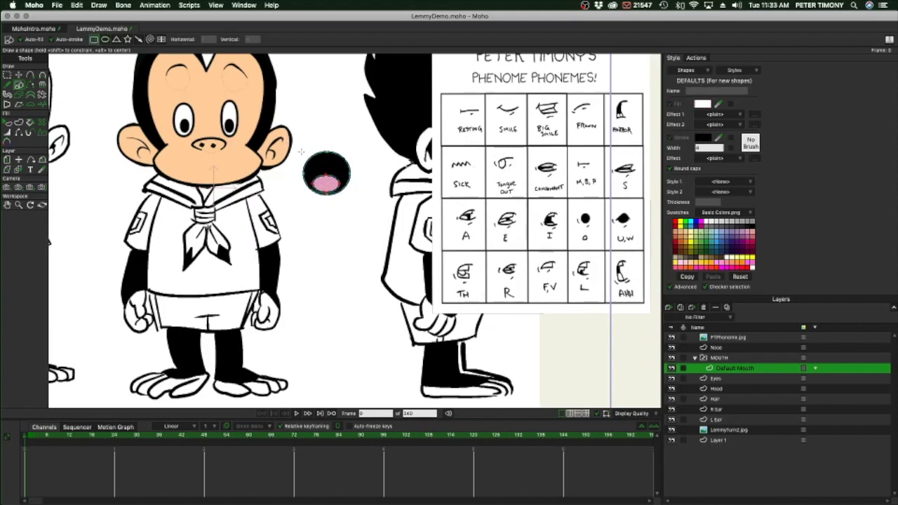
pyautogui.moveTo(302, 152); pyautogui.dragTo(353, 168)
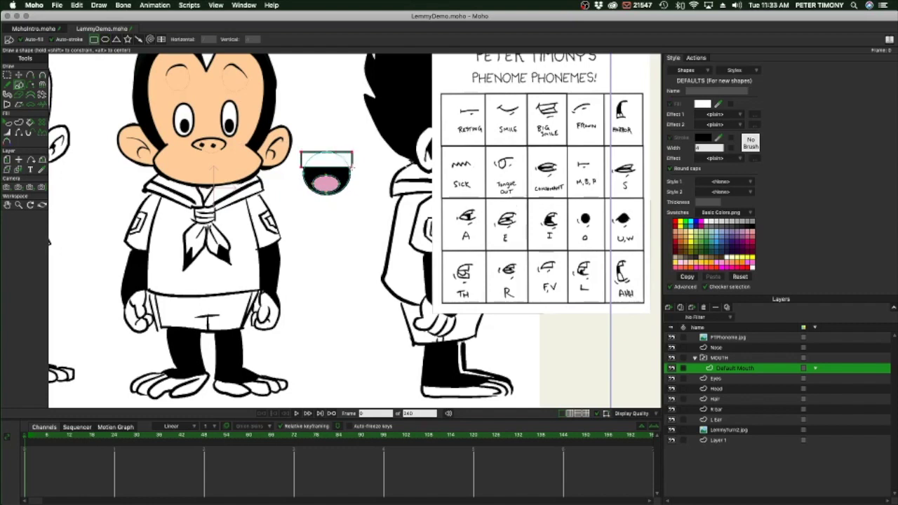
pyautogui.moveTo(296, 188); pyautogui.dragTo(356, 199)
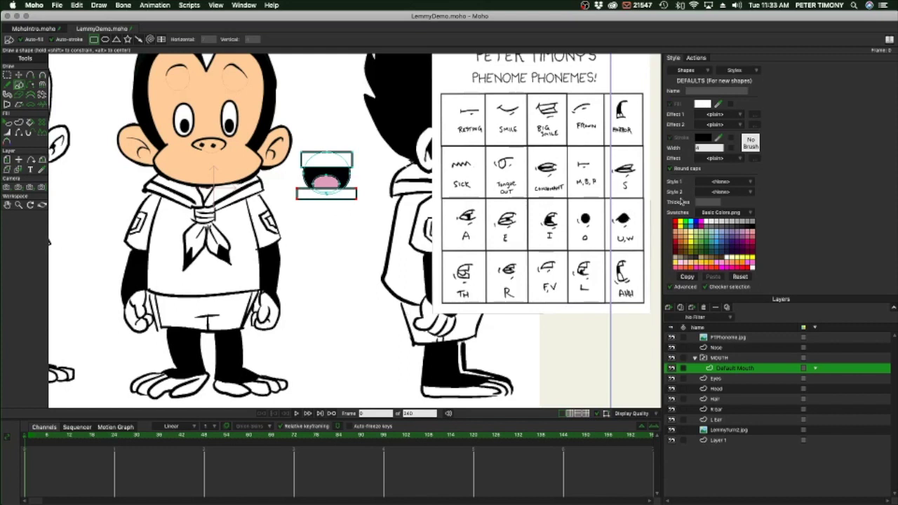
# Step: Apply the Skin style as Style 1 and draw a lip rectangle below the lower teeth and another above the upper teeth
pyautogui.click(744, 192)
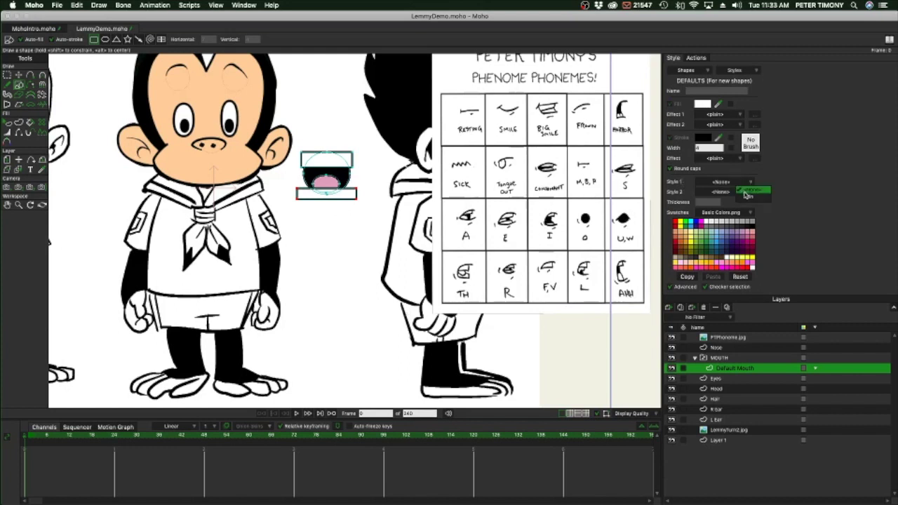
pyautogui.click(745, 199)
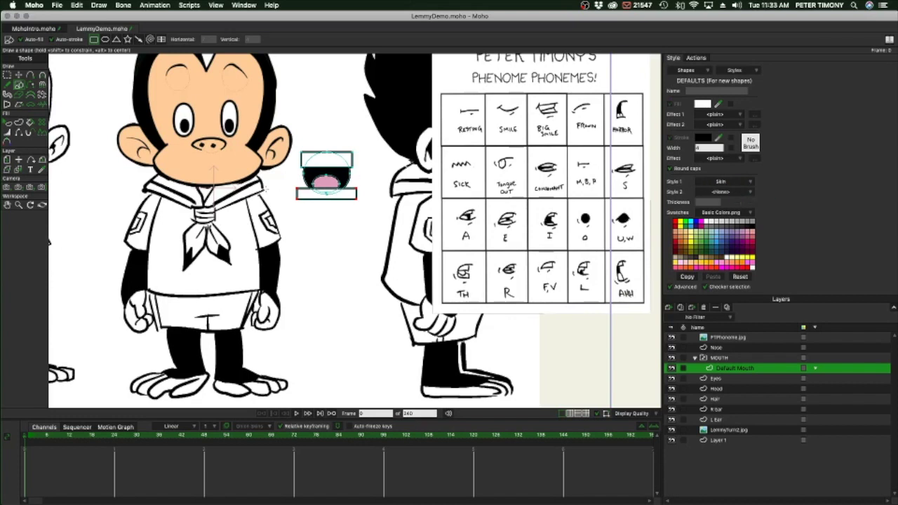
pyautogui.moveTo(286, 193); pyautogui.dragTo(367, 208)
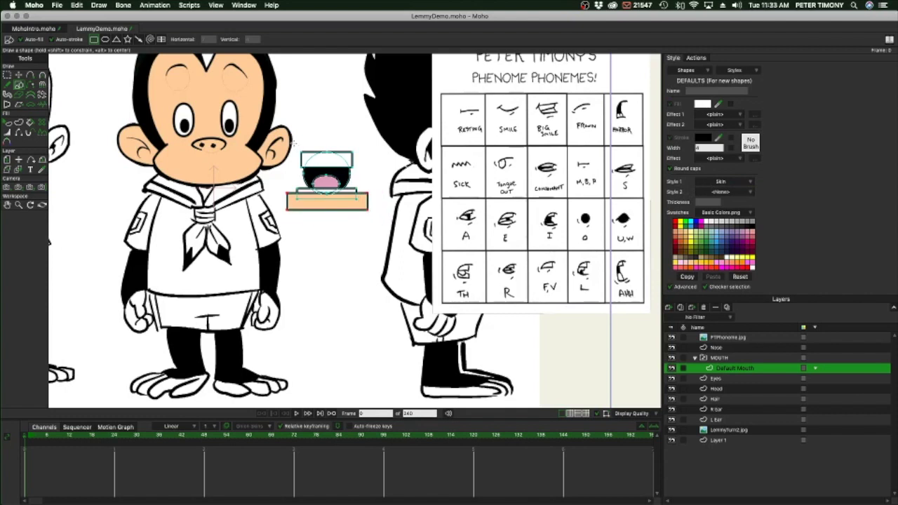
pyautogui.moveTo(292, 142); pyautogui.dragTo(365, 160)
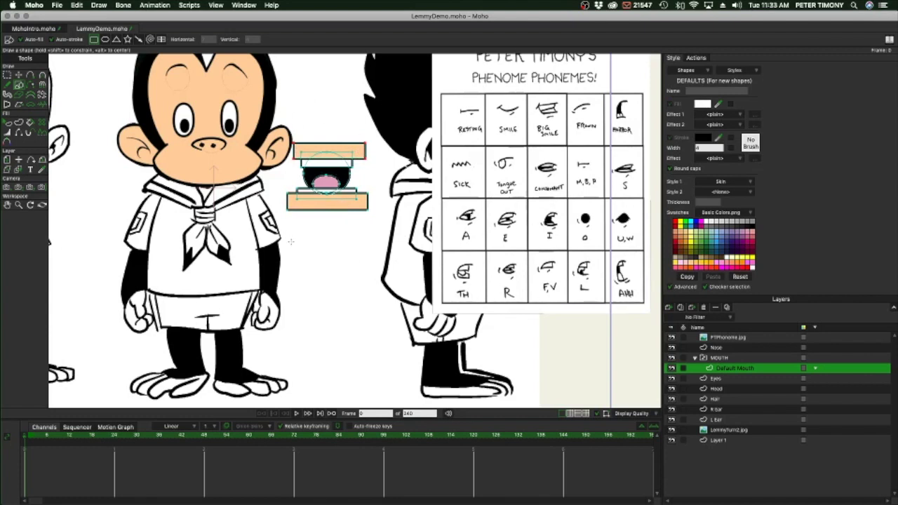
# Step: Select all the mouth shapes, move them onto the front-view face below the nose, and deselect them
pyautogui.click(7, 74)
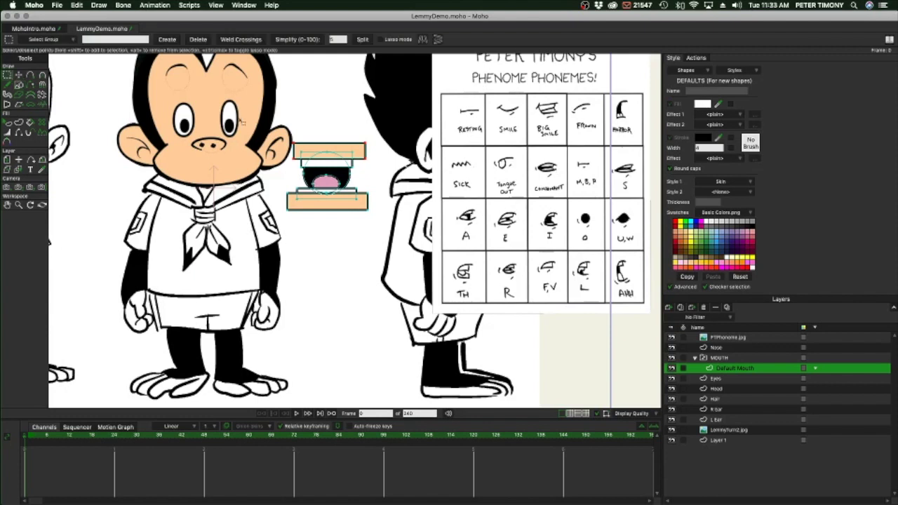
pyautogui.moveTo(271, 123)
pyautogui.mouseDown()
pyautogui.moveTo(384, 235)
pyautogui.moveTo(290, 120)
pyautogui.moveTo(273, 114)
pyautogui.moveTo(280, 121)
pyautogui.mouseUp()
pyautogui.click(374, 227)
pyautogui.click(18, 75)
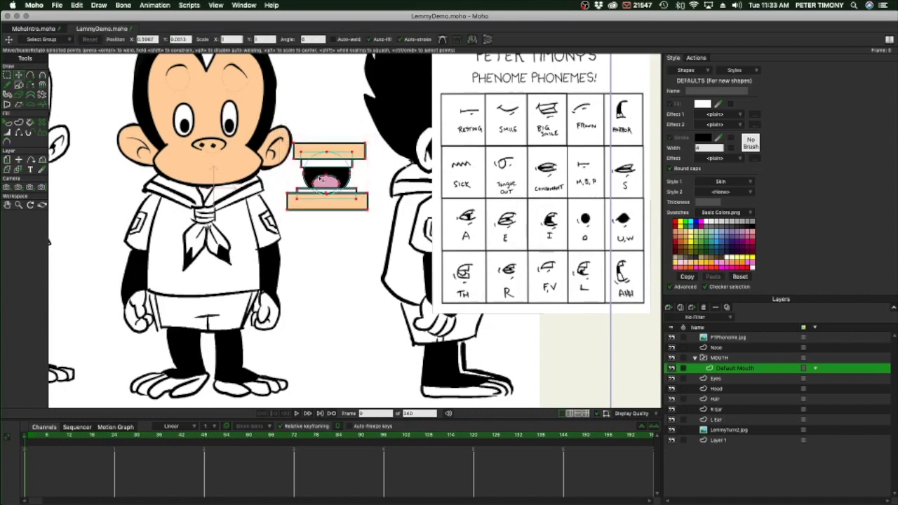
pyautogui.moveTo(321, 181); pyautogui.dragTo(202, 169)
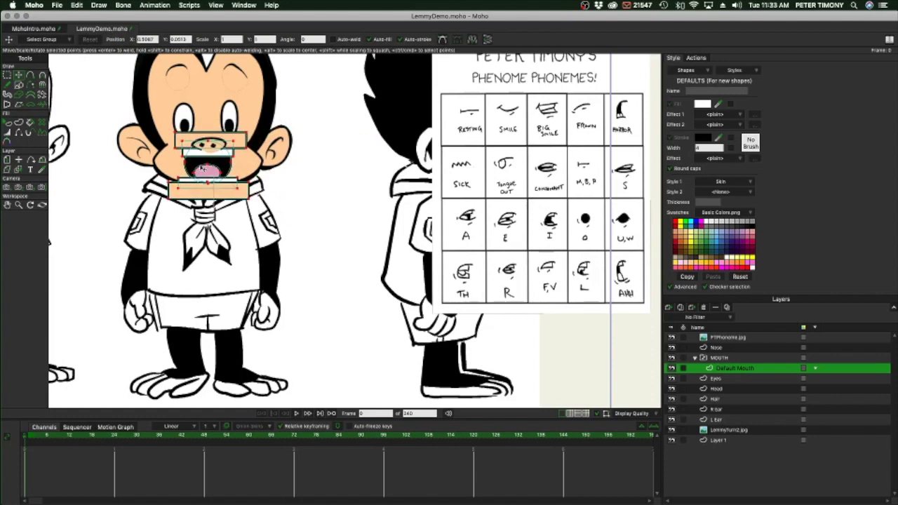
pyautogui.moveTo(202, 168); pyautogui.dragTo(203, 166)
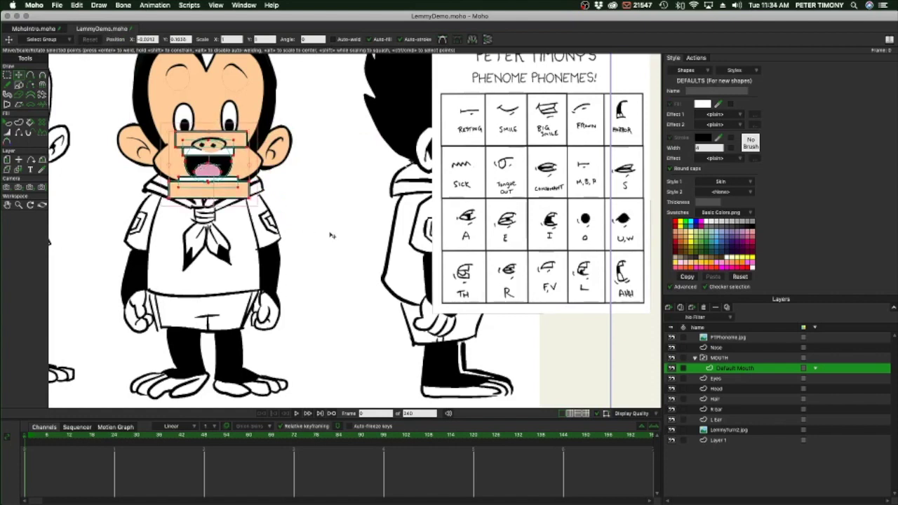
pyautogui.click(331, 235)
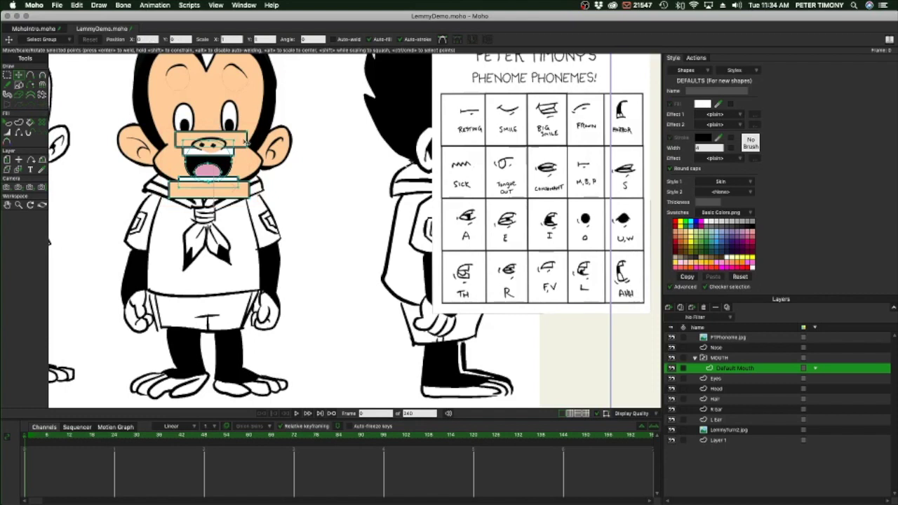
# Step: Move the upper lip rectangle down over the upper teeth and add a point on its lower edge
pyautogui.click(246, 141)
pyautogui.moveTo(242, 140); pyautogui.dragTo(239, 152)
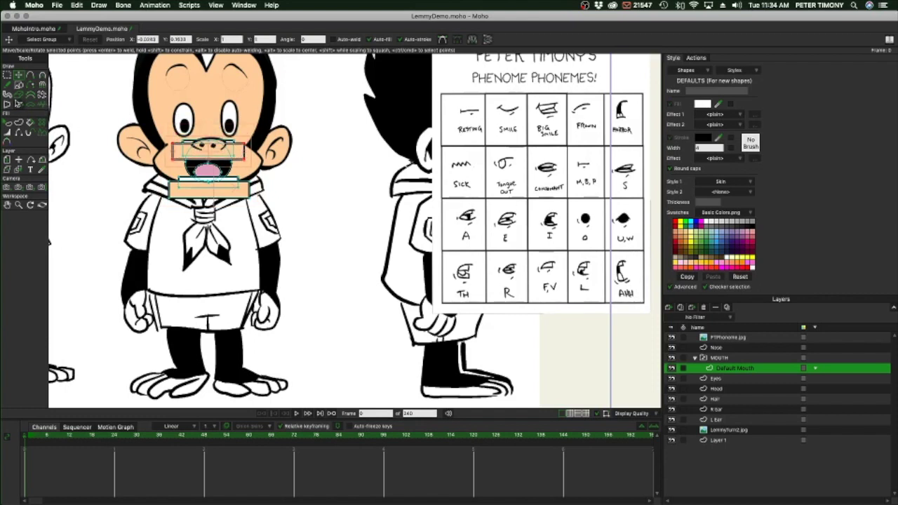
pyautogui.click(30, 74)
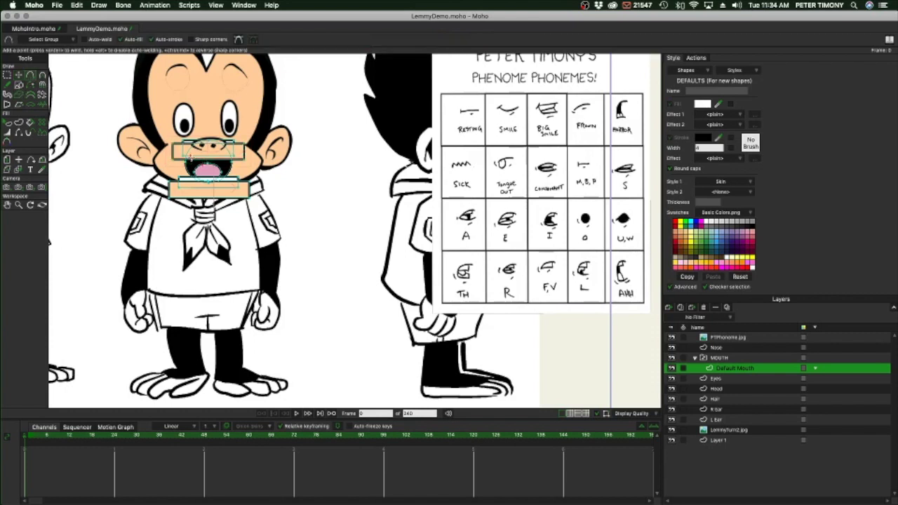
pyautogui.click(191, 157)
# Step: Round the corners of both lip shapes with curvature and hide their outlines except along the mouth opening
pyautogui.click(42, 75)
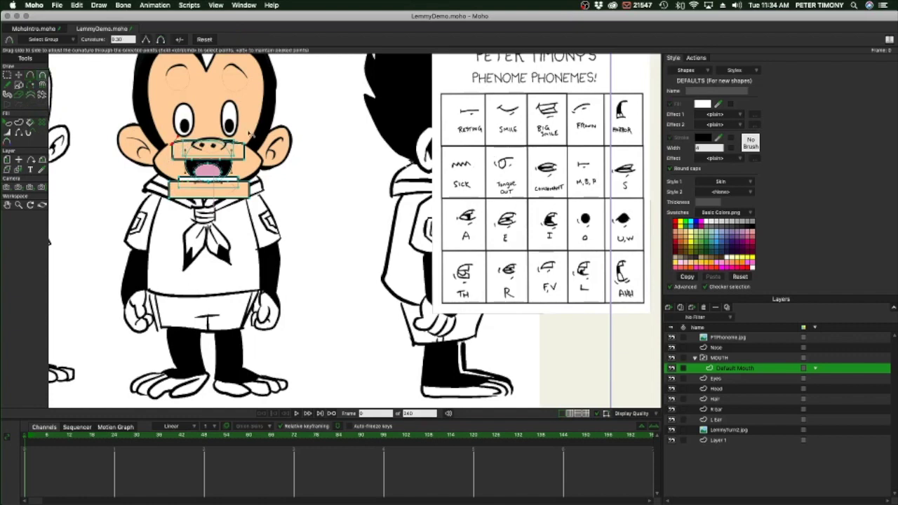
pyautogui.moveTo(251, 134); pyautogui.dragTo(270, 146)
pyautogui.moveTo(169, 199); pyautogui.dragTo(204, 197)
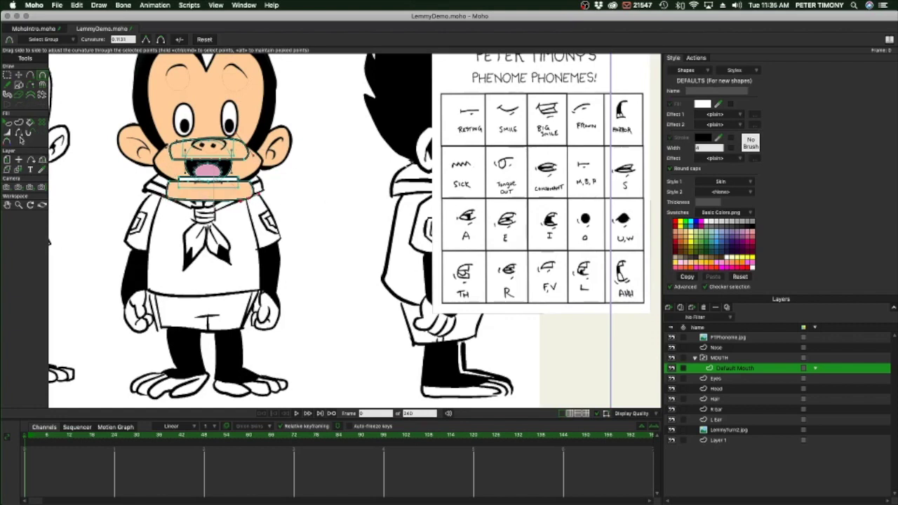
pyautogui.click(20, 135)
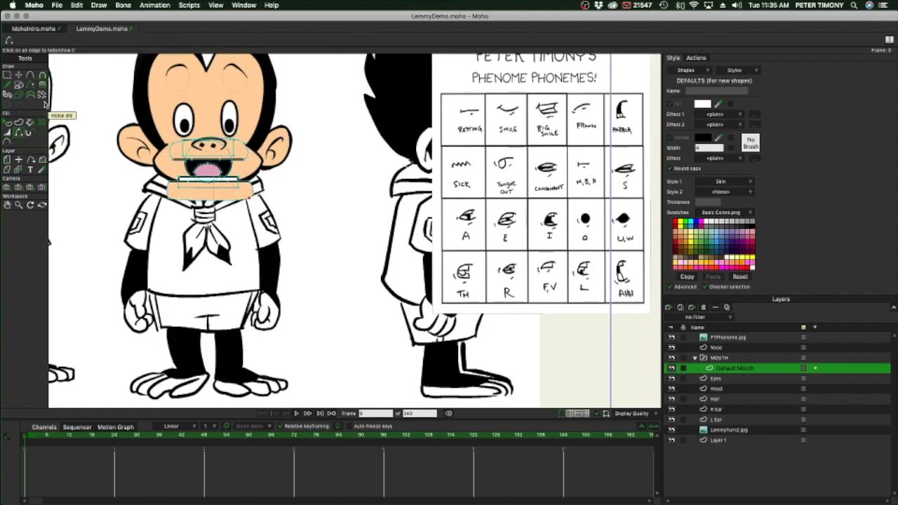
# Step: Move the upper lip down and the lower lip up until they meet and cover the teeth and tongue
pyautogui.click(18, 75)
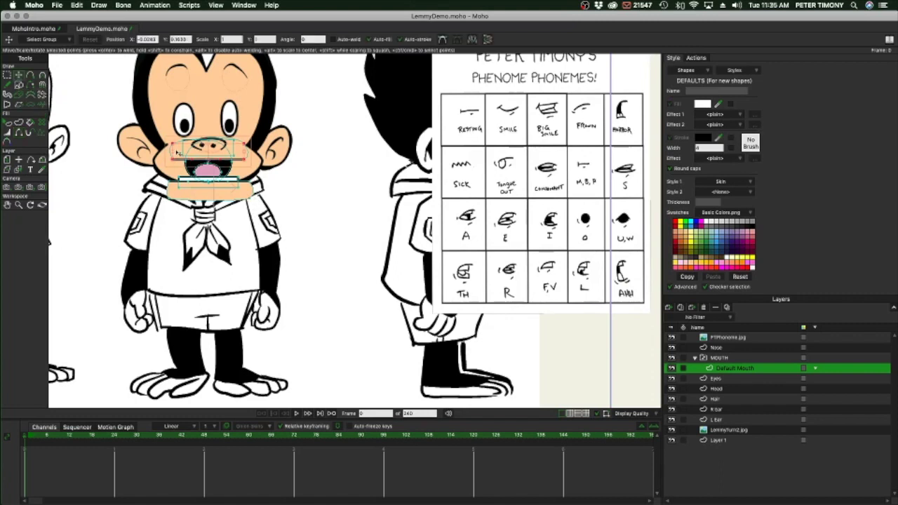
pyautogui.moveTo(178, 158); pyautogui.dragTo(179, 163)
pyautogui.click(183, 195)
pyautogui.moveTo(184, 194); pyautogui.dragTo(224, 168)
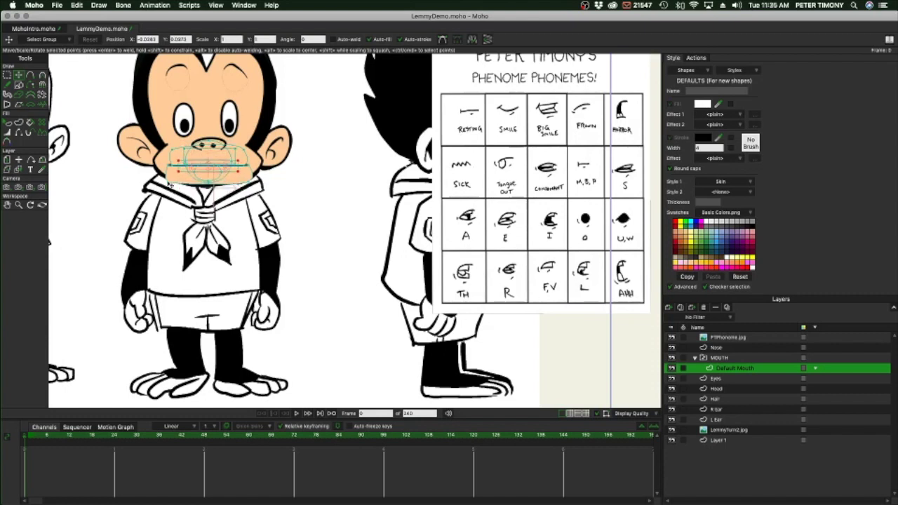
# Step: Reshape the lower lip's bottom edge to stay inside the chin line and delete a point from it
pyautogui.moveTo(168, 182)
pyautogui.mouseDown()
pyautogui.moveTo(176, 176)
pyautogui.moveTo(166, 171)
pyautogui.mouseUp()
pyautogui.click(30, 74)
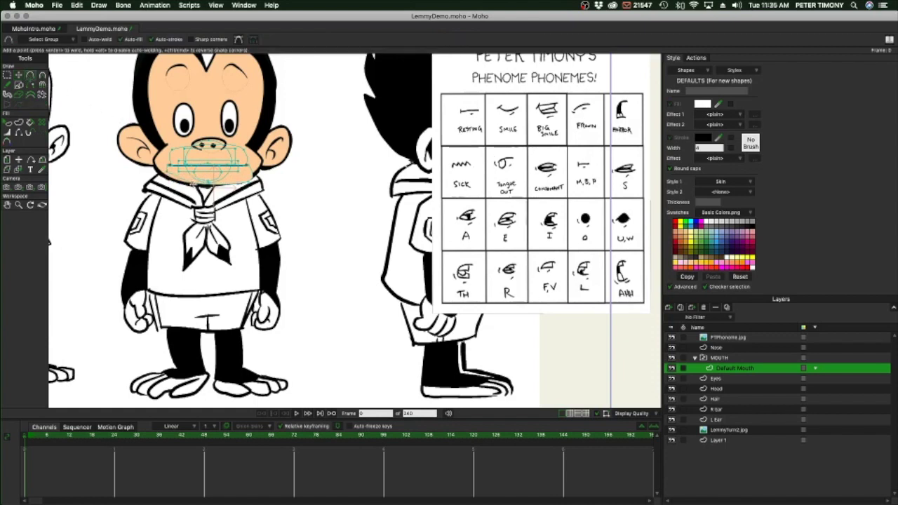
pyautogui.click(18, 75)
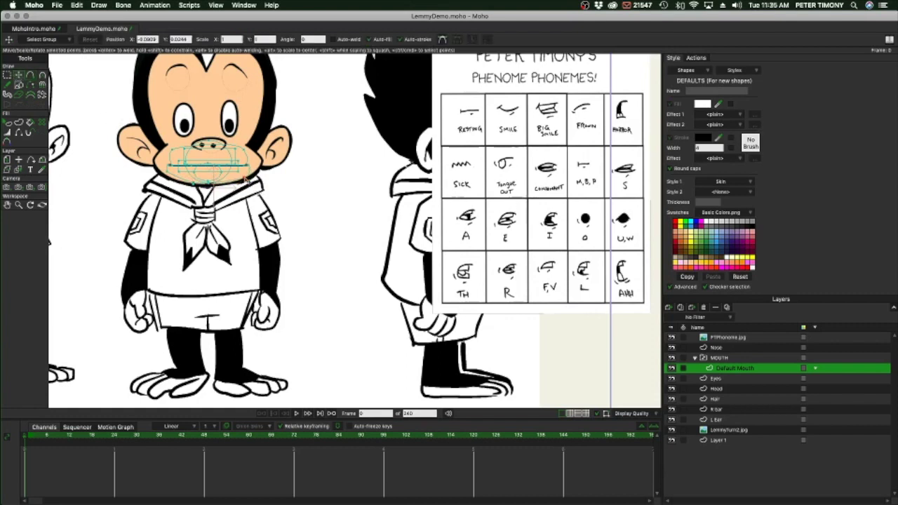
pyautogui.moveTo(236, 184); pyautogui.dragTo(211, 186)
pyautogui.click(198, 184)
pyautogui.press('BackSpace')
# Step: Move the two upper corner points of the lower lip inward to line up with the ends of the upper lip
pyautogui.scroll(6, 190, 190)
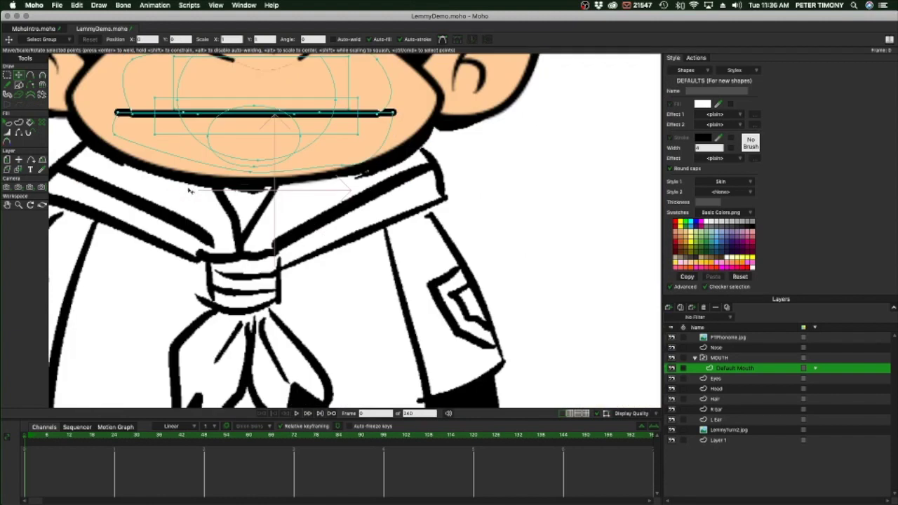
pyautogui.moveTo(324, 240); pyautogui.dragTo(453, 352)
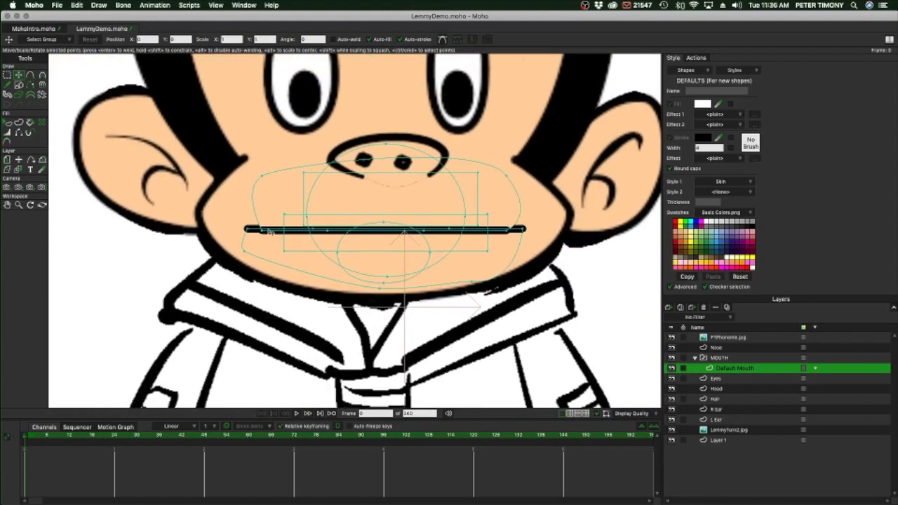
pyautogui.moveTo(247, 230); pyautogui.dragTo(264, 233)
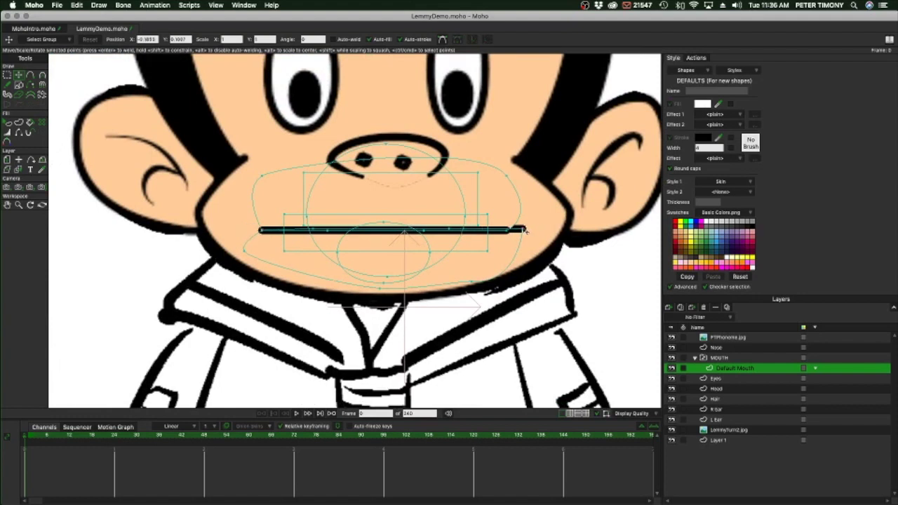
pyautogui.moveTo(525, 230); pyautogui.dragTo(509, 232)
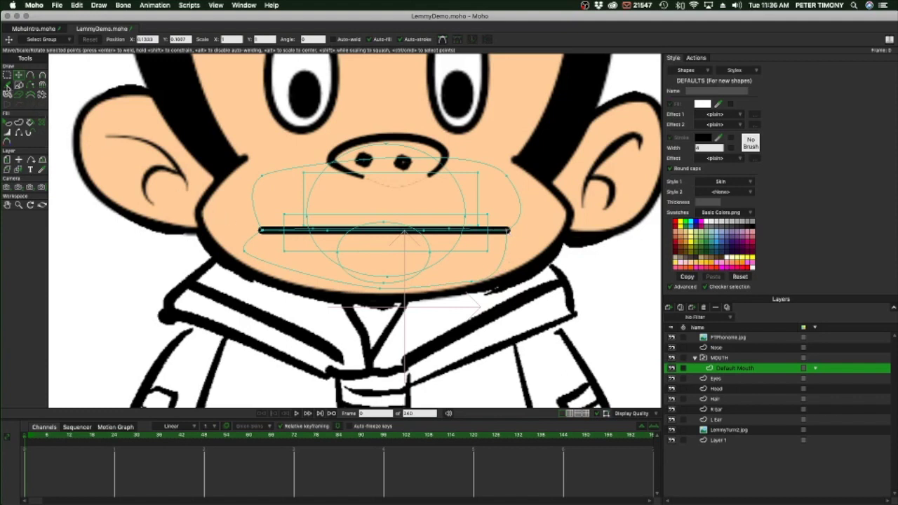
# Step: Draw a short freehand vertical crease at each end of the closed mouth line
pyautogui.click(8, 89)
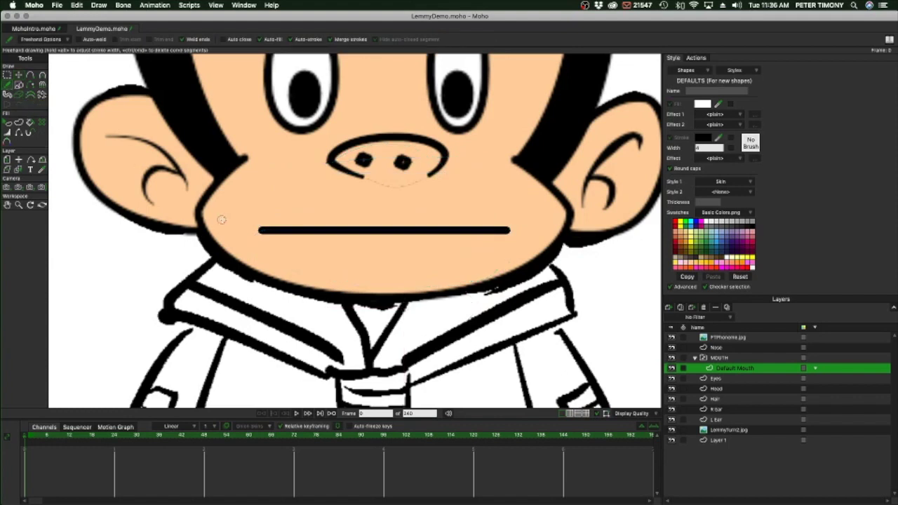
pyautogui.moveTo(257, 218); pyautogui.dragTo(262, 229)
pyautogui.moveTo(507, 221); pyautogui.dragTo(511, 246)
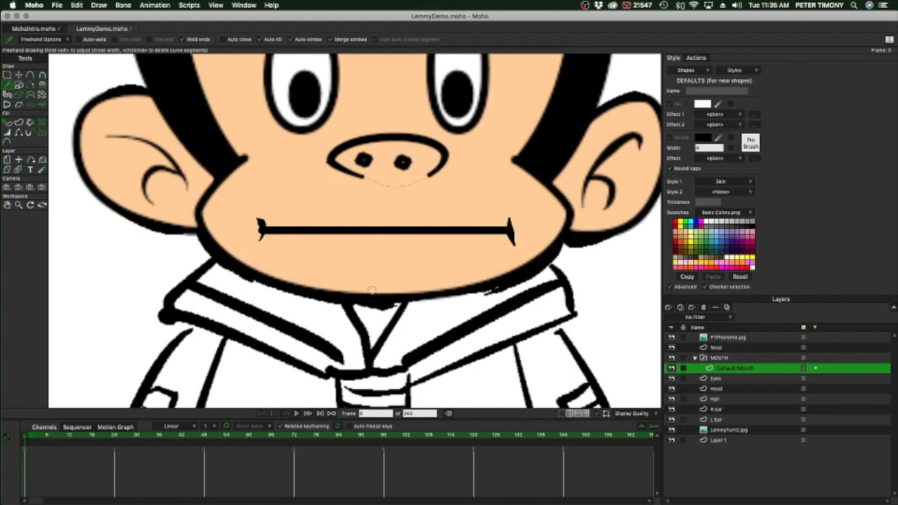
pyautogui.click(19, 76)
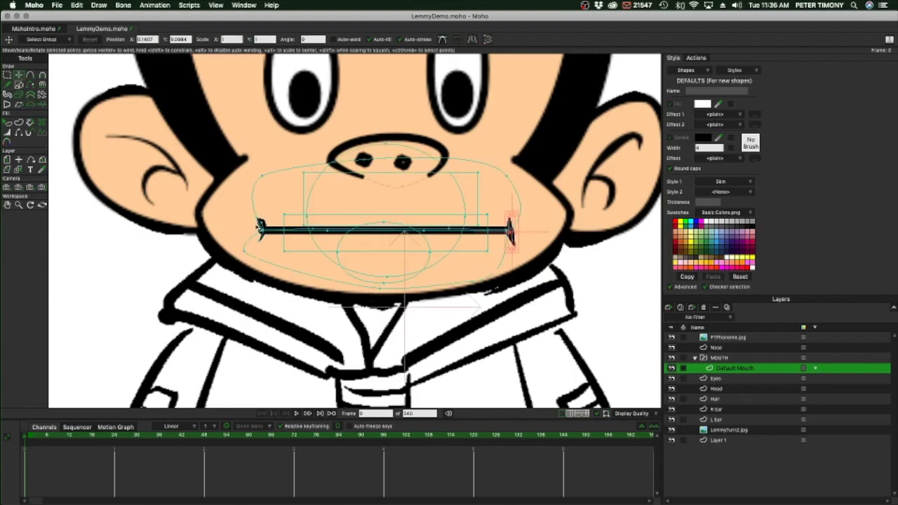
pyautogui.click(261, 229)
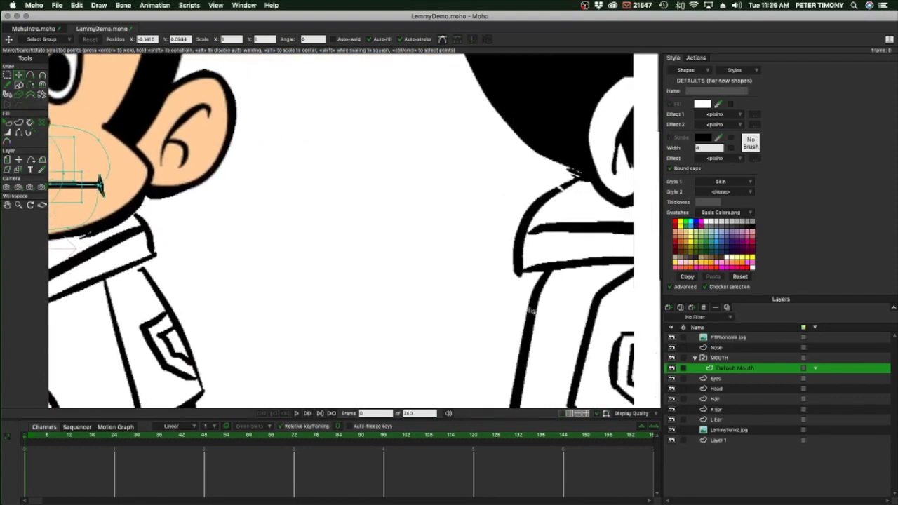
# Step: Move the PTPhoneme.jpg reference chart next to the front-view face
pyautogui.moveTo(603, 286)
pyautogui.mouseDown()
pyautogui.moveTo(437, 266)
pyautogui.moveTo(102, 276)
pyautogui.moveTo(291, 169)
pyautogui.mouseUp()
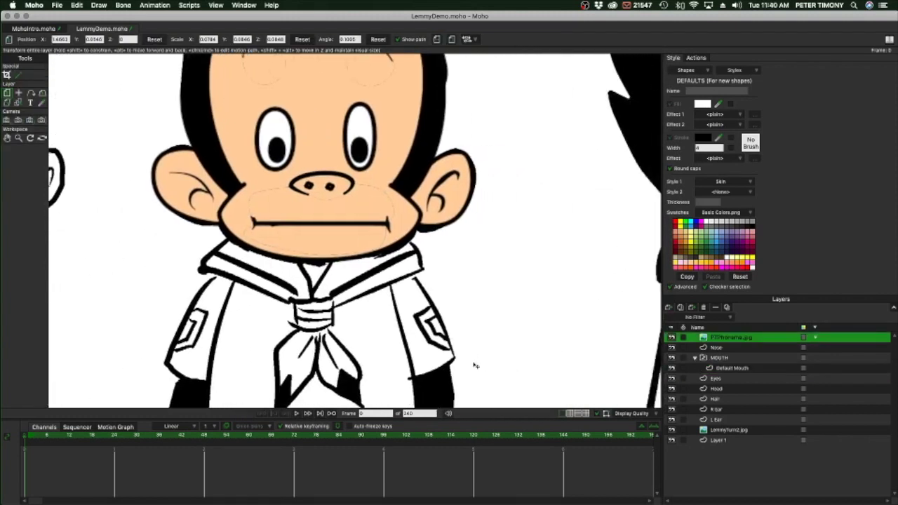
pyautogui.hscroll(4, 474, 362)
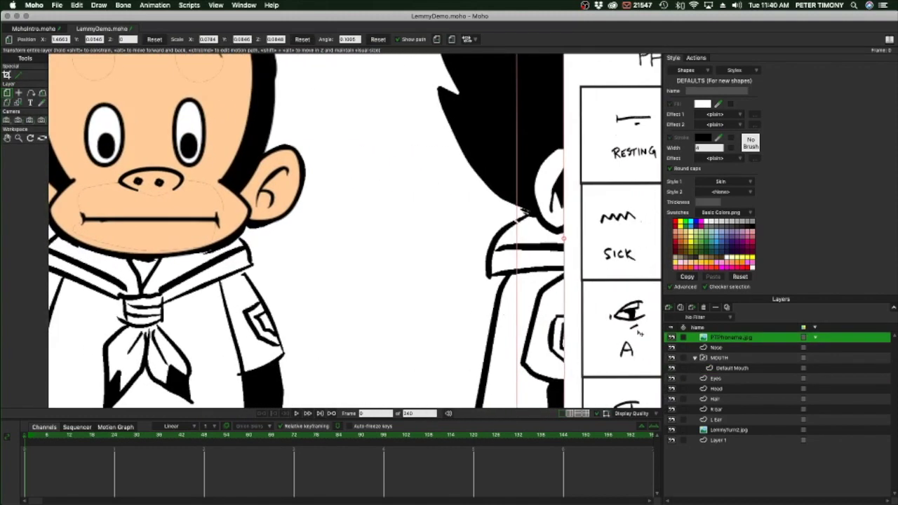
pyautogui.moveTo(639, 333); pyautogui.dragTo(380, 198)
pyautogui.moveTo(216, 315); pyautogui.dragTo(372, 345)
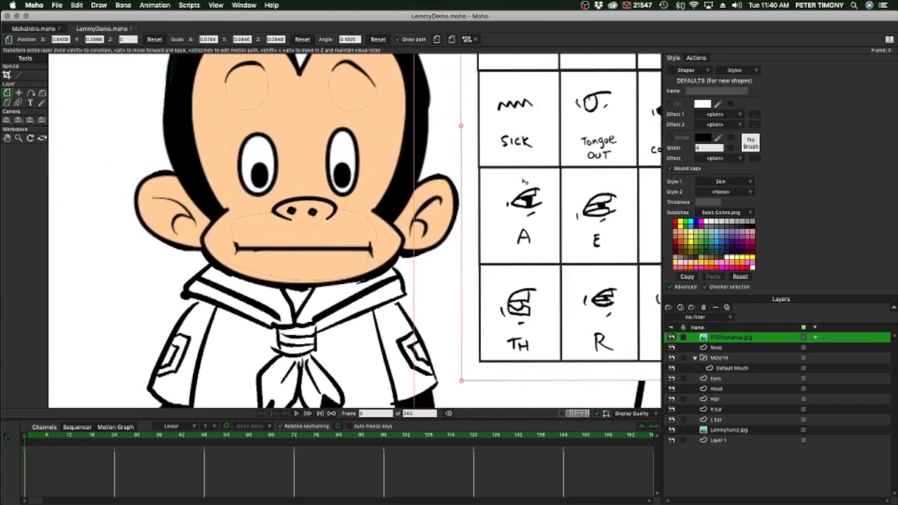
# Step: Duplicate the Default Mouth layer and name the copy A
pyautogui.click(735, 369)
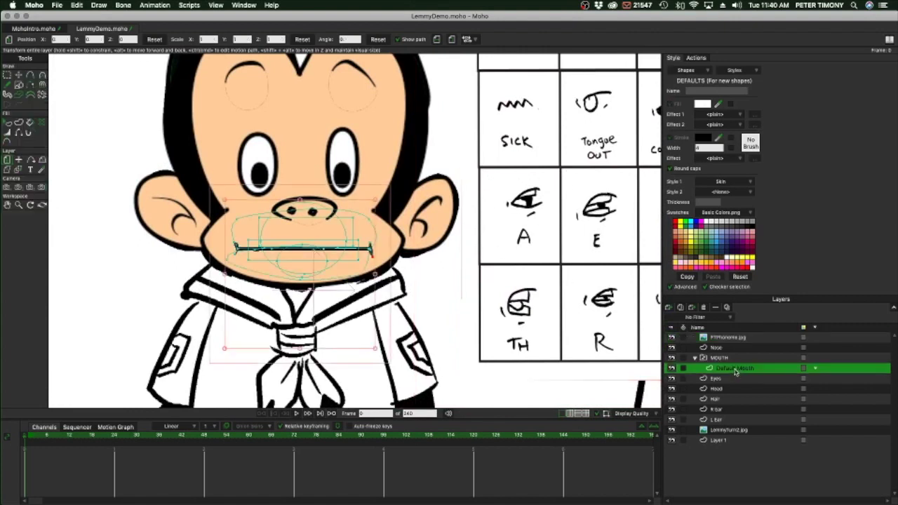
pyautogui.click(680, 308)
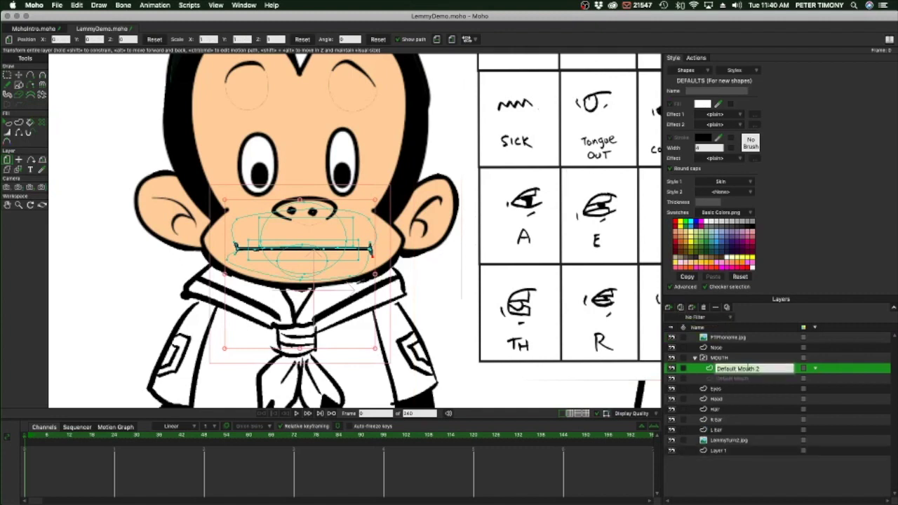
pyautogui.write('A')
pyautogui.press('Return')
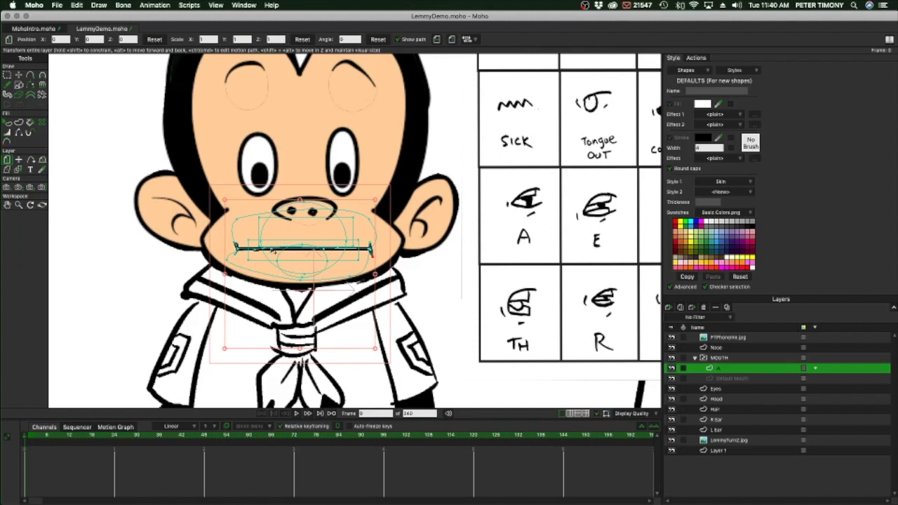
# Step: Open the A mouth by spreading the upper and lower lips apart and pulling their corners inward into points
pyautogui.scroll(5, 273, 251)
pyautogui.scroll(2, 274, 251)
pyautogui.scroll(-1, 273, 251)
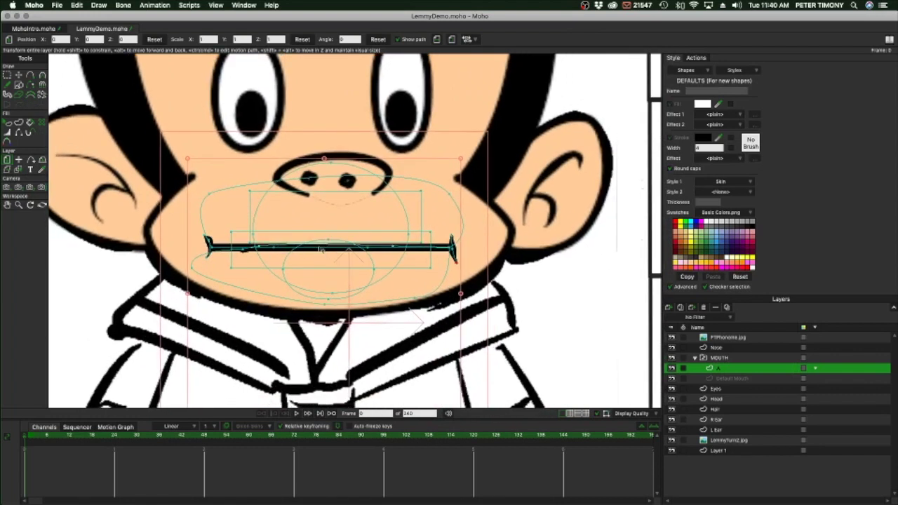
pyautogui.press('t')
pyautogui.moveTo(277, 250); pyautogui.dragTo(437, 246)
pyautogui.moveTo(229, 250)
pyautogui.mouseDown()
pyautogui.moveTo(217, 248)
pyautogui.moveTo(231, 244)
pyautogui.mouseUp()
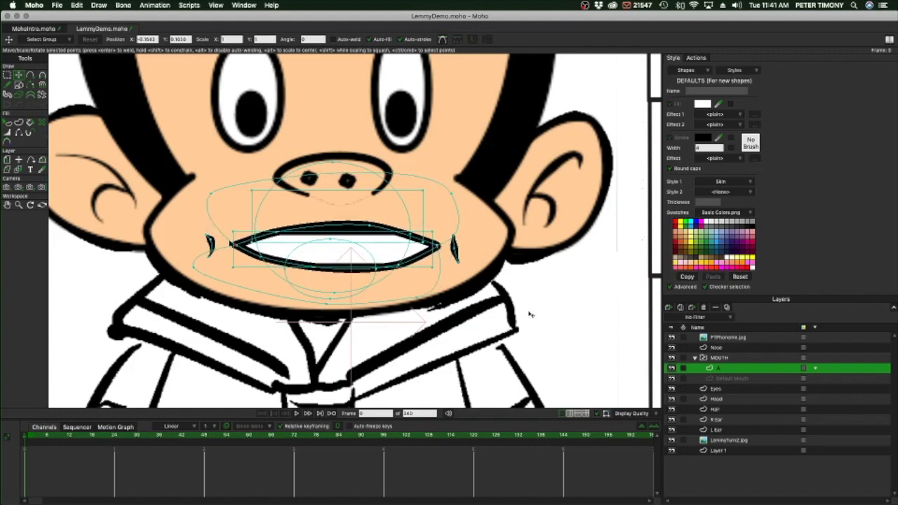
# Step: Select the lower teeth in the A mouth and delete them
pyautogui.moveTo(531, 314); pyautogui.dragTo(452, 302)
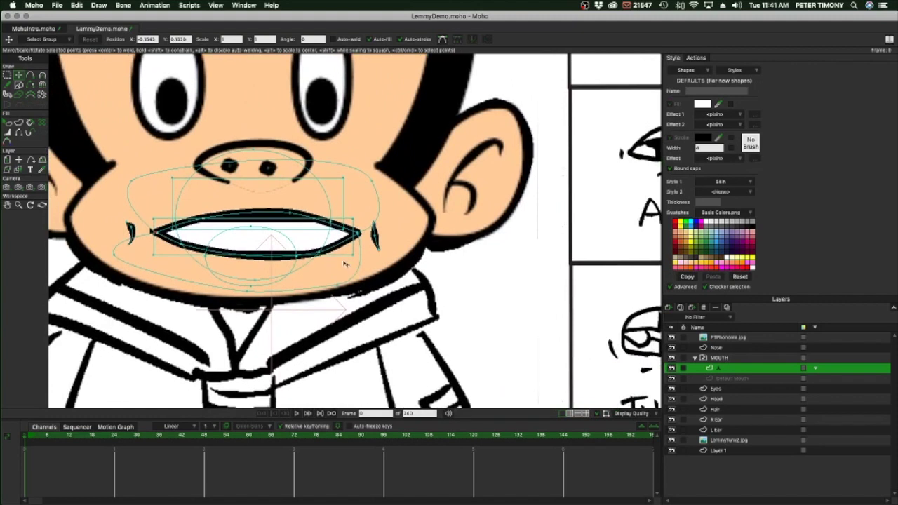
pyautogui.click(305, 238)
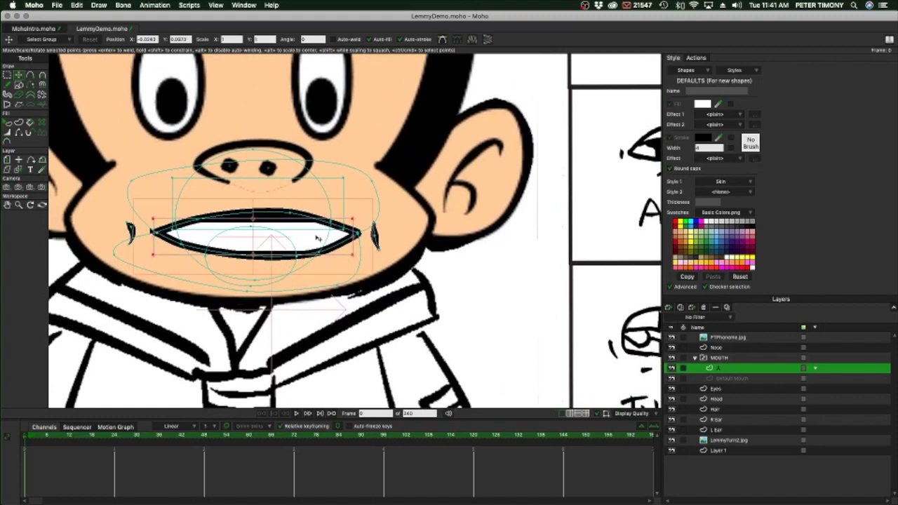
pyautogui.moveTo(310, 244); pyautogui.dragTo(312, 268)
pyautogui.press('BackSpace')
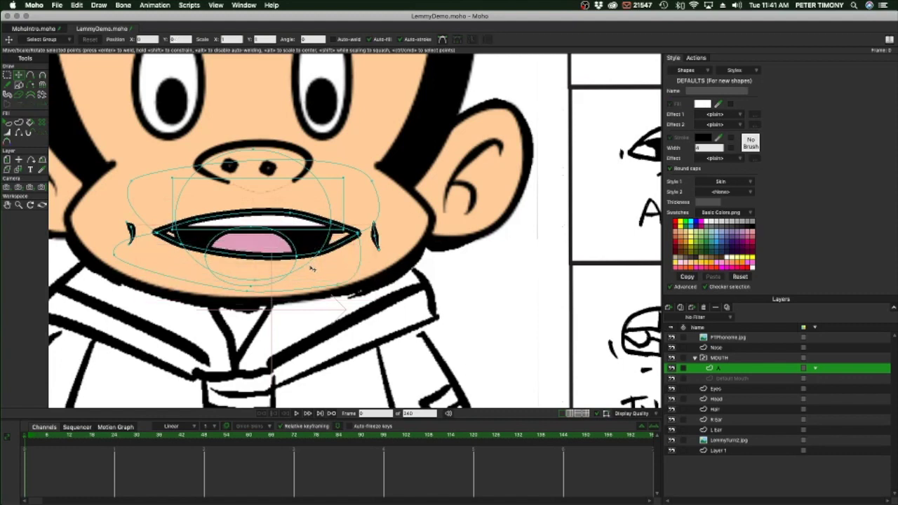
# Step: Raise the A mouth's upper lip slightly and adjust the upper teeth corners and dark interior to fill the opening
pyautogui.moveTo(273, 200); pyautogui.dragTo(272, 197)
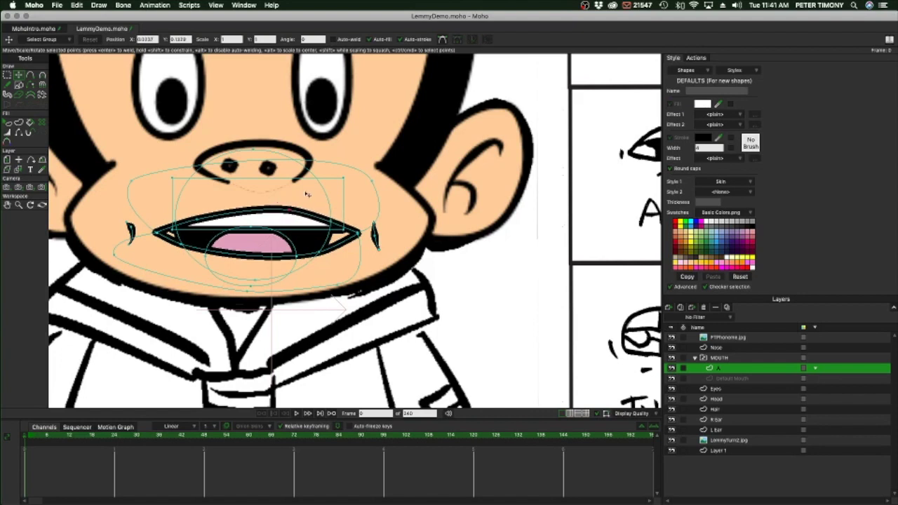
pyautogui.press('super+a')
pyautogui.moveTo(343, 230); pyautogui.dragTo(341, 235)
pyautogui.moveTo(172, 230); pyautogui.dragTo(171, 232)
pyautogui.click(183, 248)
pyautogui.moveTo(184, 280)
pyautogui.mouseDown()
pyautogui.moveTo(169, 287)
pyautogui.moveTo(182, 287)
pyautogui.mouseUp()
pyautogui.click(393, 255)
pyautogui.moveTo(332, 230); pyautogui.dragTo(356, 232)
pyautogui.click(175, 232)
pyautogui.click(178, 231)
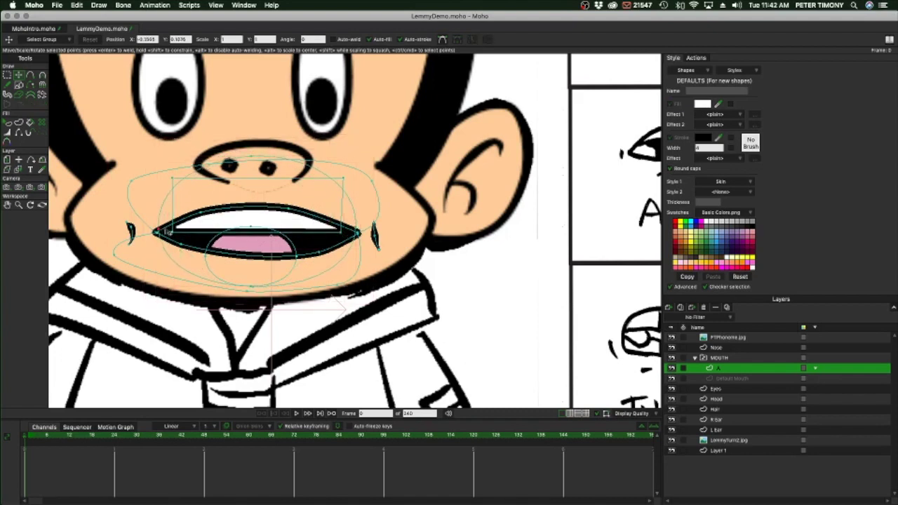
# Step: Raise the tongue slightly and move both creases inward to the corners of the A mouth
pyautogui.doubleClick(284, 245)
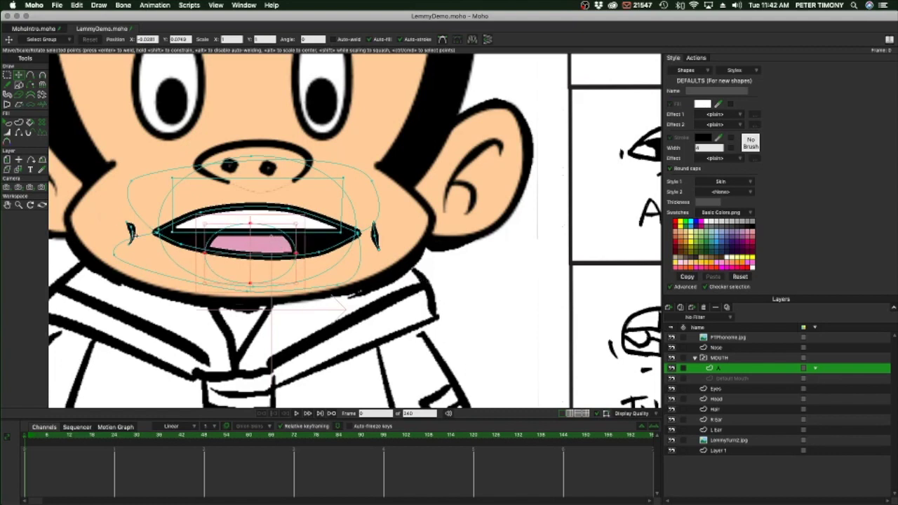
pyautogui.doubleClick(129, 232)
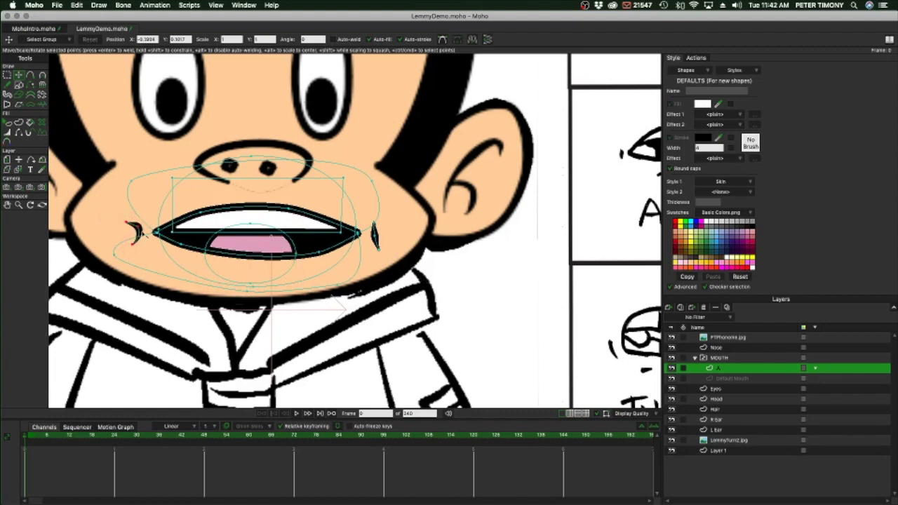
pyautogui.moveTo(140, 234); pyautogui.dragTo(148, 237)
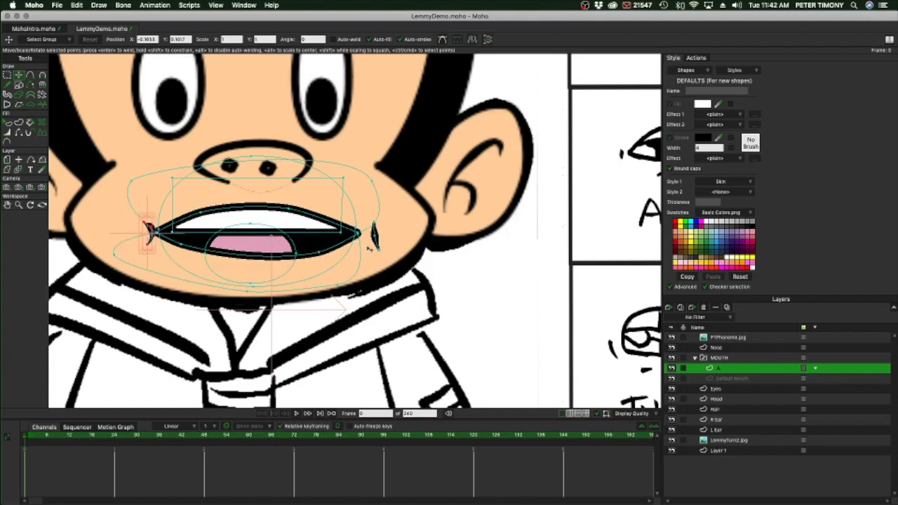
pyautogui.moveTo(376, 238); pyautogui.dragTo(361, 238)
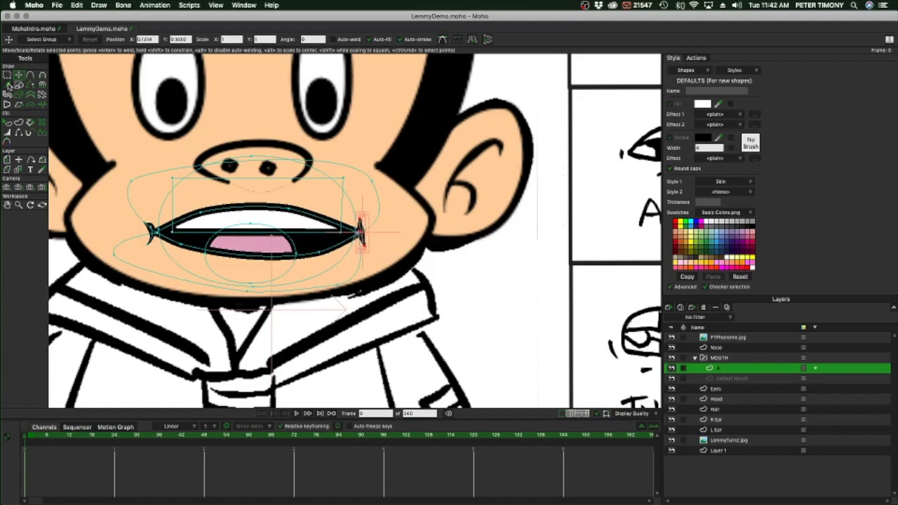
# Step: Draw a short curved freehand line under the A mouth's lower lip and thin its line width
pyautogui.click(11, 86)
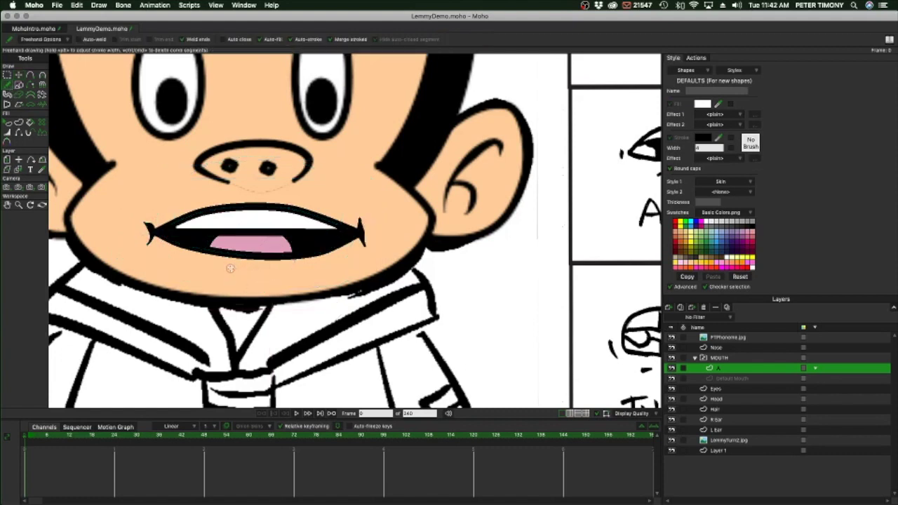
pyautogui.moveTo(230, 268); pyautogui.dragTo(273, 269)
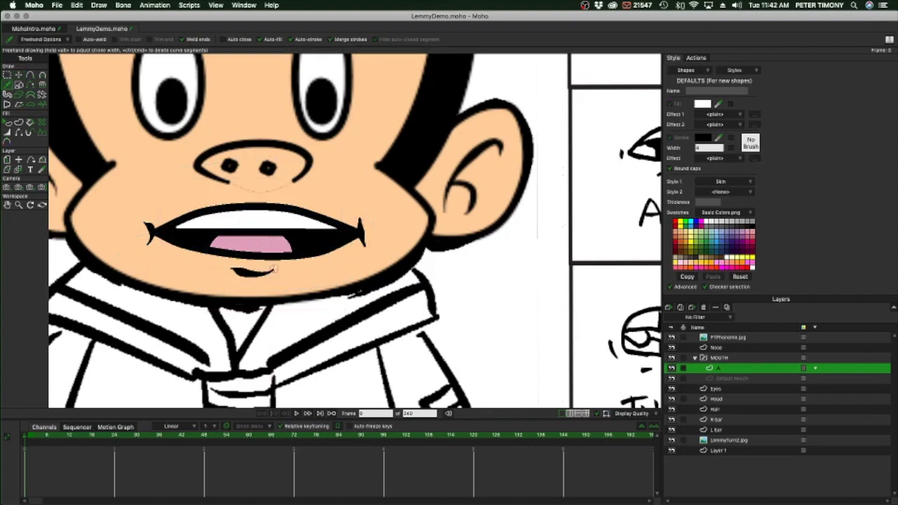
pyautogui.click(18, 134)
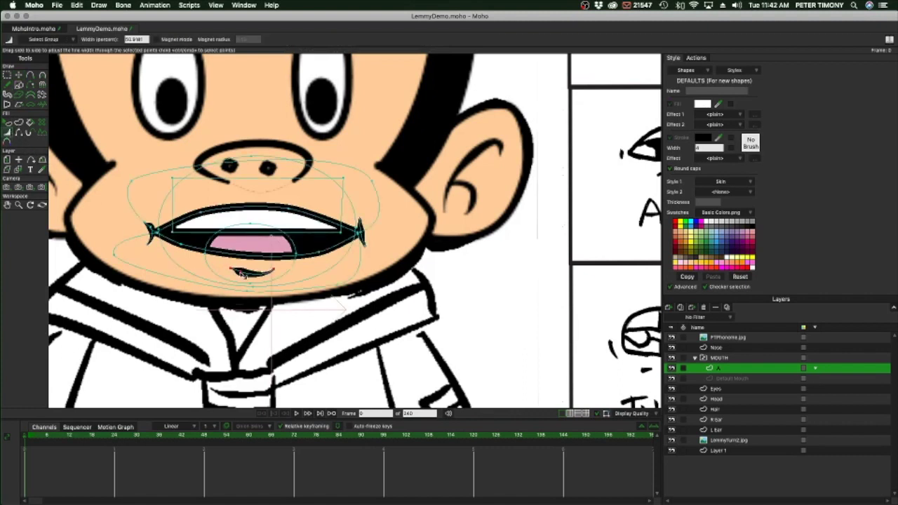
pyautogui.moveTo(240, 273); pyautogui.dragTo(232, 273)
# Step: Duplicate the Default Mouth layer again and name the copy Consonant
pyautogui.click(729, 381)
pyautogui.click(680, 309)
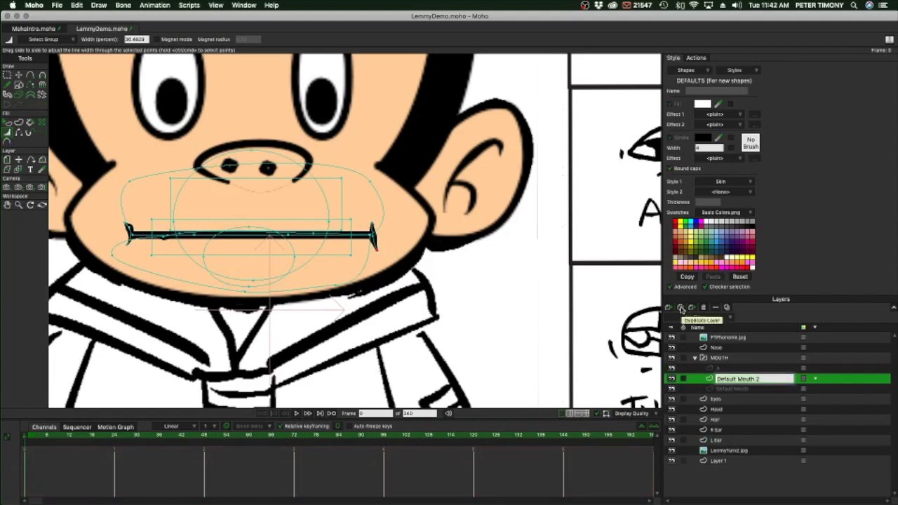
pyautogui.write('donsonant')
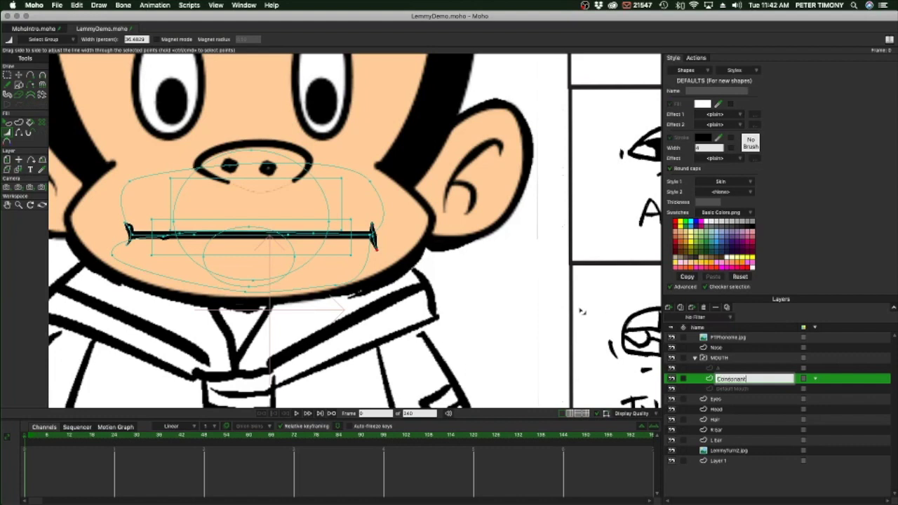
# Step: Open the Consonant mouth by curving its lower lip downward and its upper lip slightly upward, following the chart's CONSONANT drawing
pyautogui.moveTo(564, 338)
pyautogui.mouseDown()
pyautogui.moveTo(407, 272)
pyautogui.moveTo(256, 276)
pyautogui.moveTo(165, 436)
pyautogui.moveTo(183, 484)
pyautogui.mouseUp()
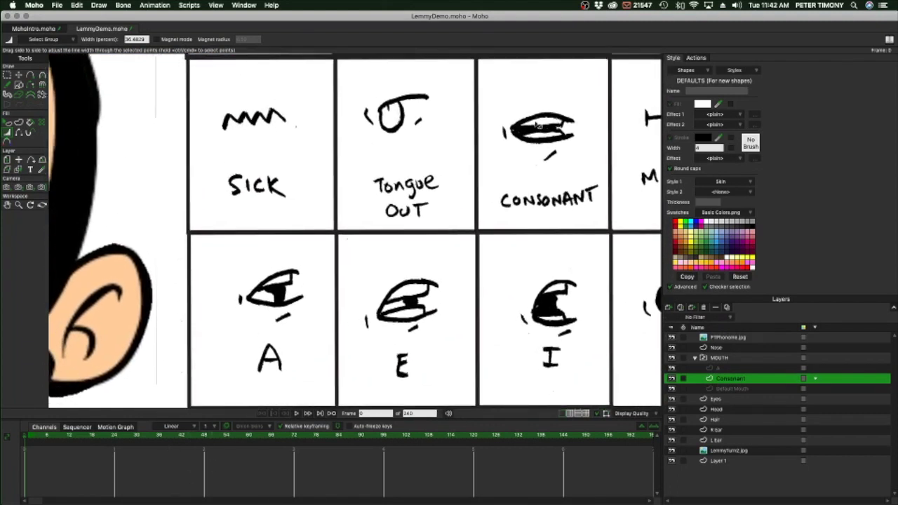
pyautogui.moveTo(190, 350); pyautogui.dragTo(720, 202)
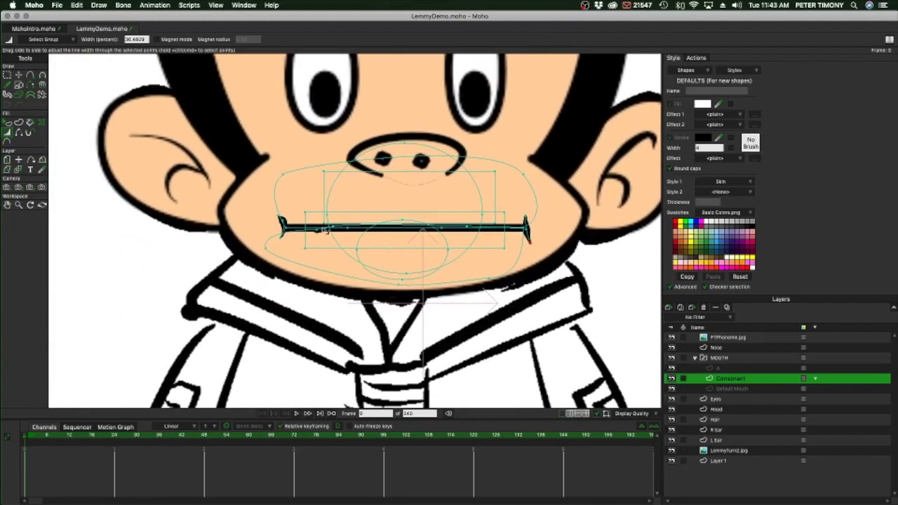
pyautogui.click(317, 228)
pyautogui.click(18, 75)
pyautogui.moveTo(267, 246); pyautogui.dragTo(461, 258)
pyautogui.moveTo(329, 242); pyautogui.dragTo(333, 229)
# Step: Reposition the four corners of the lower teeth so they sit along the Consonant mouth's lower lip
pyautogui.moveTo(308, 200)
pyautogui.mouseDown()
pyautogui.moveTo(285, 175)
pyautogui.moveTo(295, 200)
pyautogui.mouseUp()
pyautogui.moveTo(507, 201); pyautogui.dragTo(524, 201)
pyautogui.moveTo(483, 240); pyautogui.dragTo(494, 266)
pyautogui.moveTo(310, 259); pyautogui.dragTo(350, 273)
pyautogui.moveTo(522, 249); pyautogui.dragTo(507, 253)
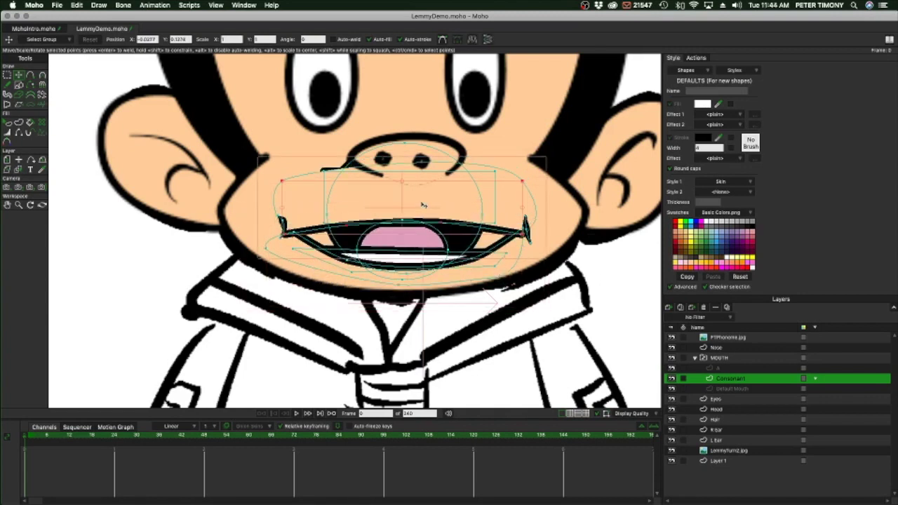
# Step: Lower the Consonant mouth's upper teeth, widen the dark interior toward both mouth corners and bring its top point down
pyautogui.moveTo(354, 198); pyautogui.dragTo(353, 210)
pyautogui.moveTo(327, 215); pyautogui.dragTo(288, 221)
pyautogui.moveTo(482, 217); pyautogui.dragTo(517, 224)
pyautogui.moveTo(403, 143); pyautogui.dragTo(410, 170)
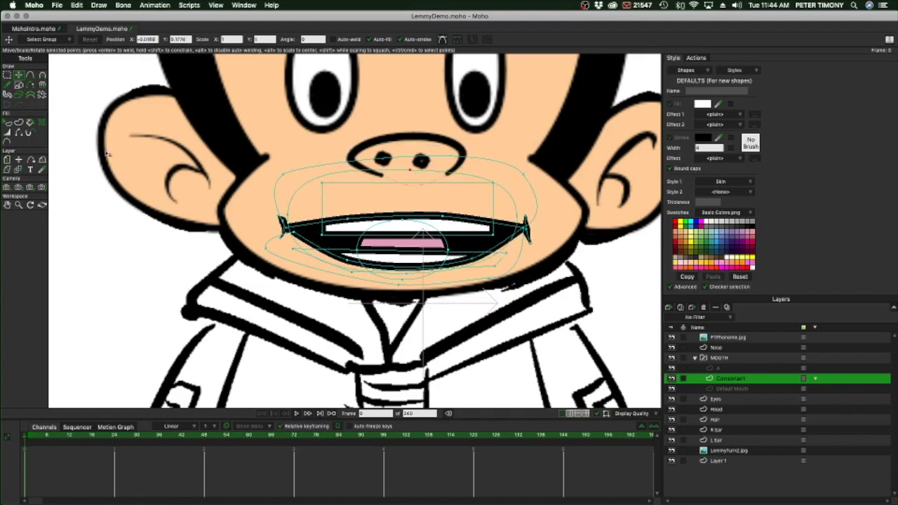
# Step: Narrow the Consonant mouth by moving both corners and creases inward, and pull in the lower teeth's upper-right corner
pyautogui.click(6, 75)
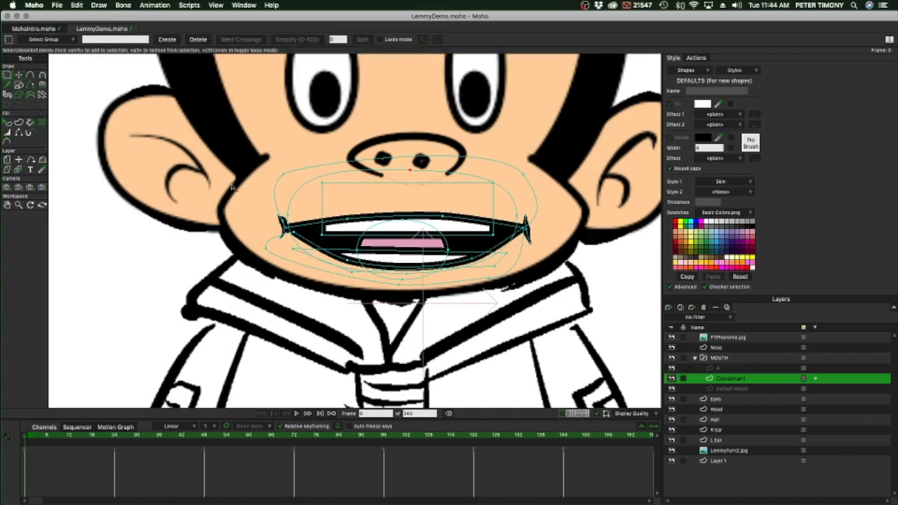
pyautogui.moveTo(266, 213); pyautogui.dragTo(303, 228)
pyautogui.moveTo(501, 201); pyautogui.dragTo(496, 254)
pyautogui.press('t')
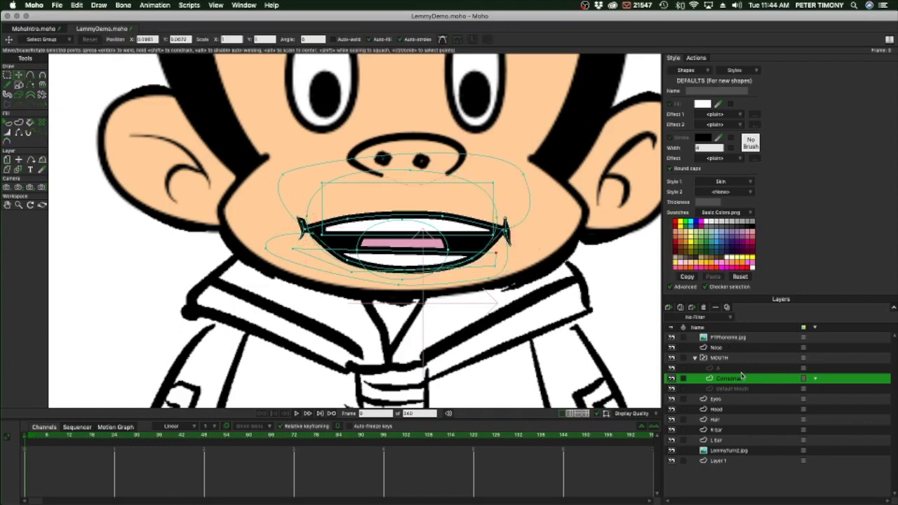
# Step: Compare the Consonant mouth with the A and Default Mouth shapes by switching between their layers
pyautogui.click(733, 368)
pyautogui.click(732, 377)
pyautogui.click(732, 368)
pyautogui.click(732, 378)
pyautogui.click(733, 368)
pyautogui.click(733, 378)
pyautogui.click(736, 389)
pyautogui.click(733, 378)
pyautogui.click(733, 368)
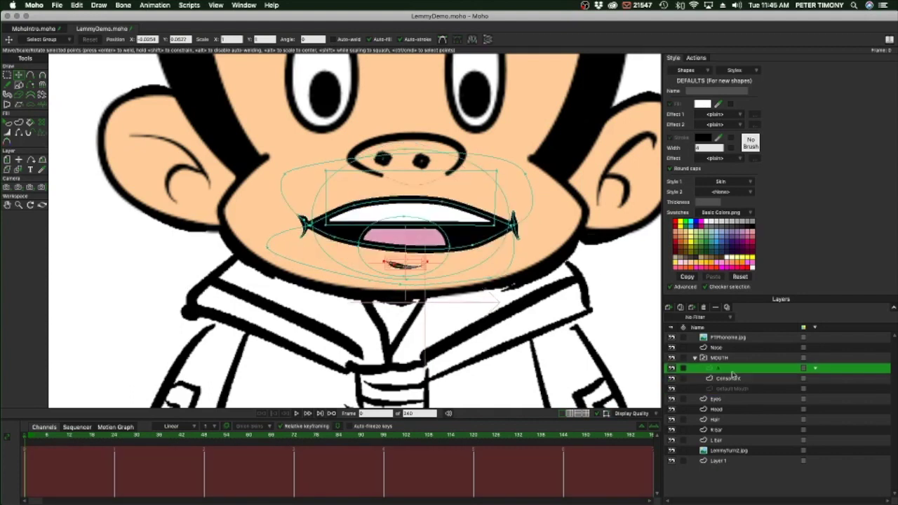
# Step: Select all points of the Consonant mouth and raise the whole shape slightly to line up with A
pyautogui.click(735, 378)
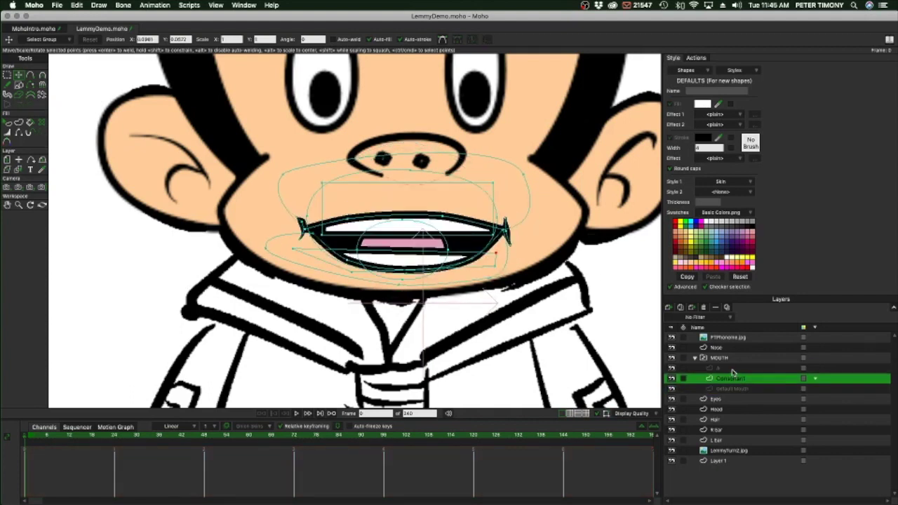
pyautogui.click(733, 369)
pyautogui.click(733, 378)
pyautogui.press('super+a')
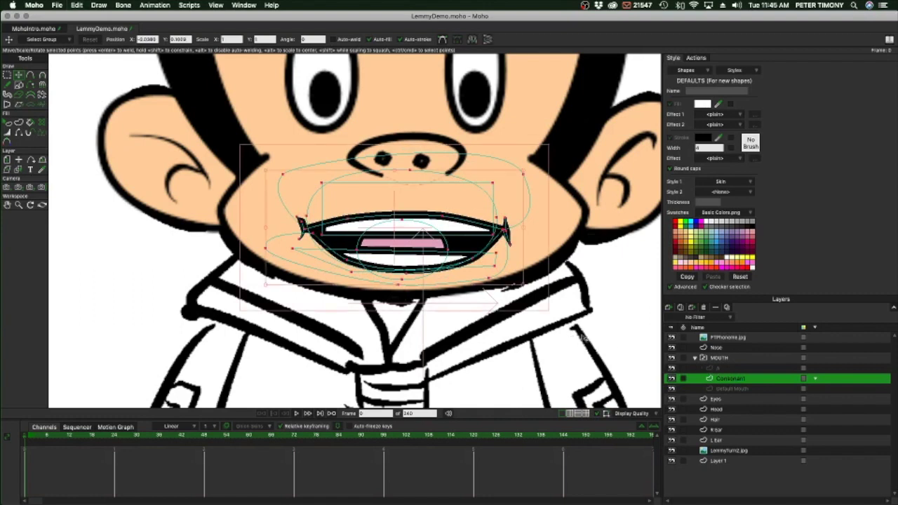
pyautogui.moveTo(418, 251); pyautogui.dragTo(413, 236)
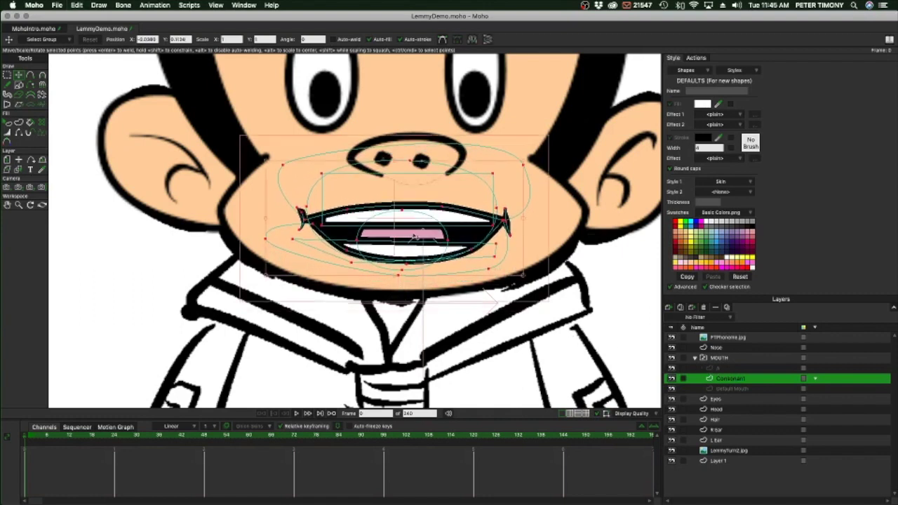
# Step: Check the raised Consonant mouth's alignment by switching between the A, Consonant and Default Mouth layers
pyautogui.click(720, 371)
pyautogui.click(723, 375)
pyautogui.click(724, 369)
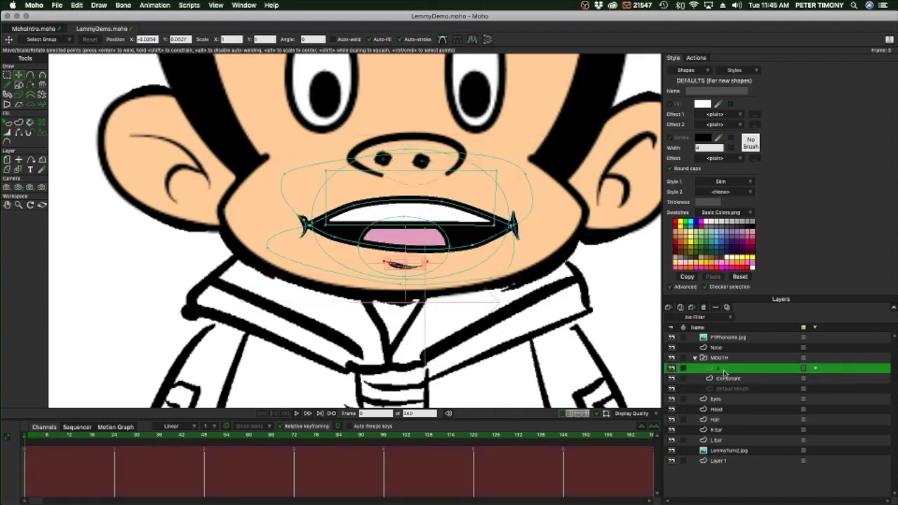
pyautogui.click(728, 379)
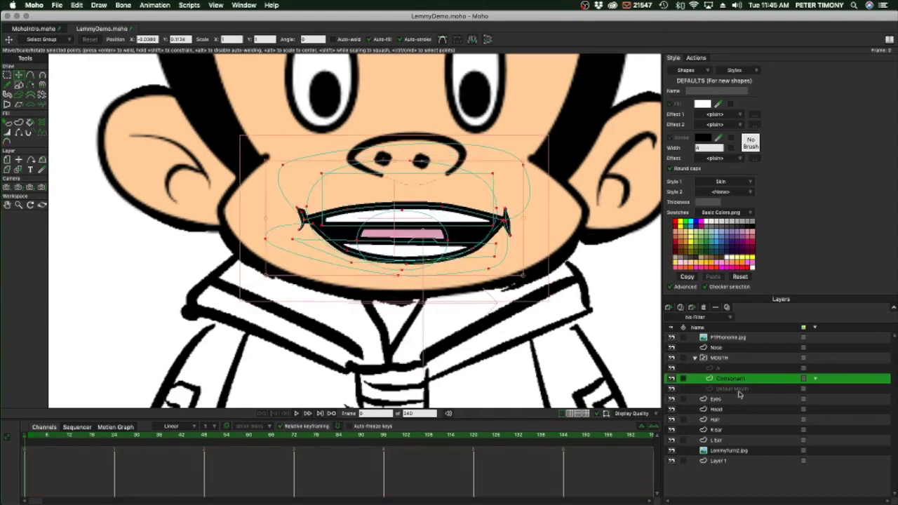
pyautogui.click(736, 390)
pyautogui.click(735, 380)
pyautogui.click(736, 369)
pyautogui.click(737, 379)
# Step: Duplicate the Default Mouth layer and name the copy O
pyautogui.click(740, 390)
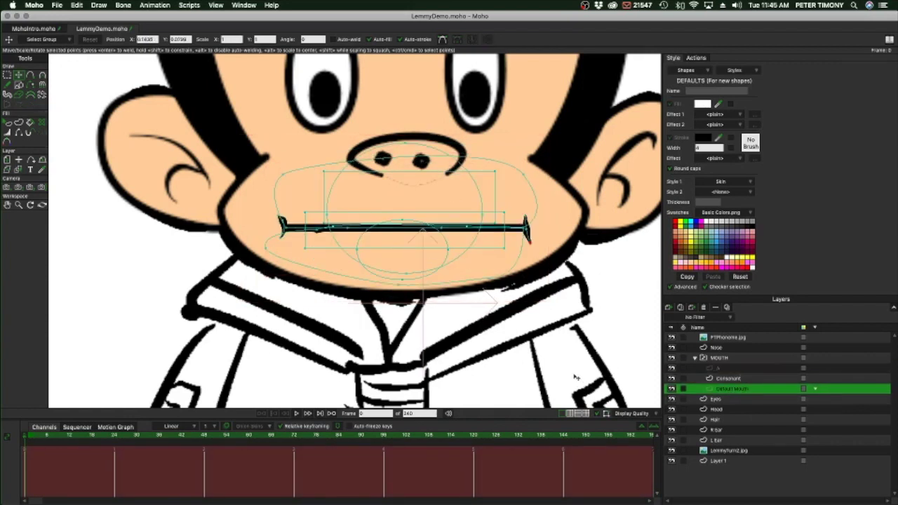
pyautogui.moveTo(610, 362); pyautogui.dragTo(169, 353)
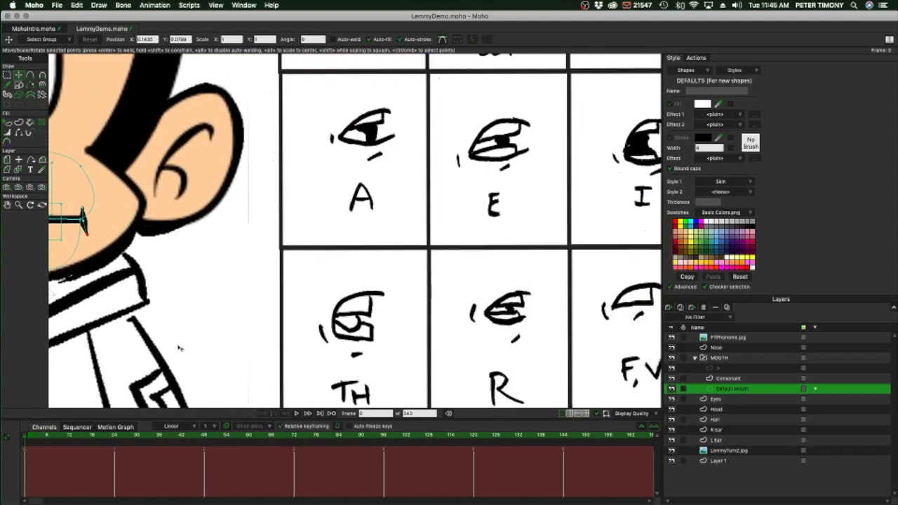
pyautogui.moveTo(533, 358); pyautogui.dragTo(832, 341)
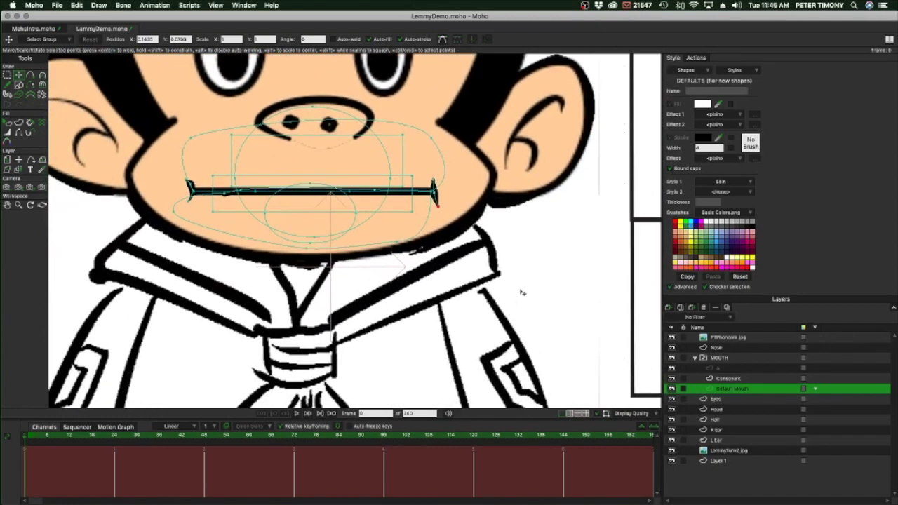
pyautogui.moveTo(523, 291); pyautogui.dragTo(610, 343)
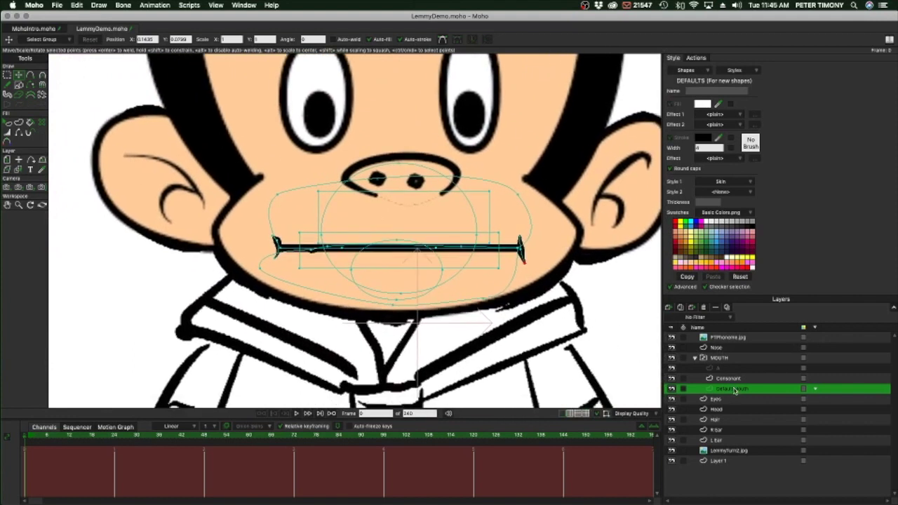
pyautogui.click(679, 309)
pyautogui.write('D')
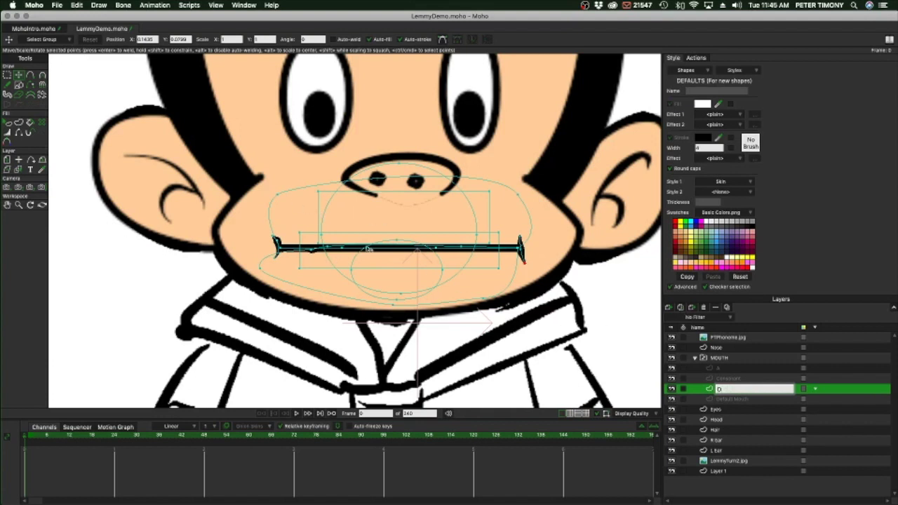
# Step: Delete the lips, both rows of teeth, creases and tongue from the O mouth, keeping only the dark interior oval
pyautogui.click(282, 229)
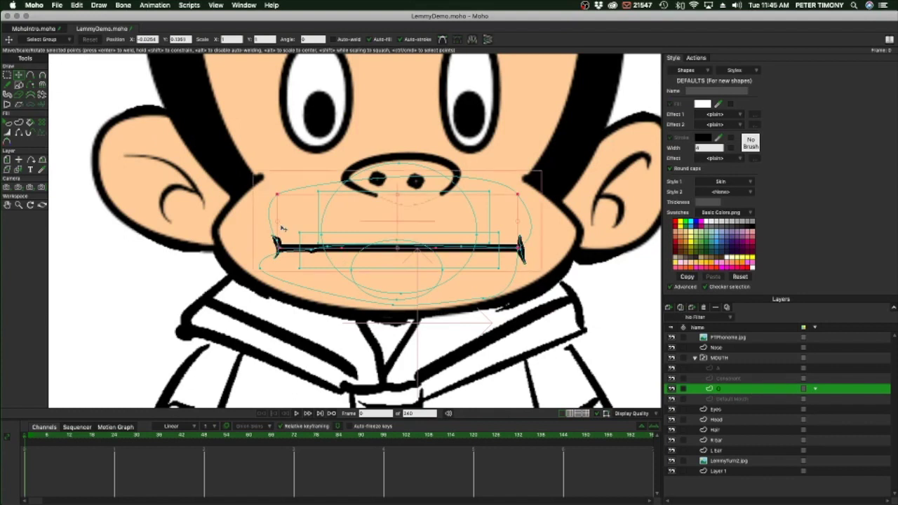
pyautogui.press('BackSpace')
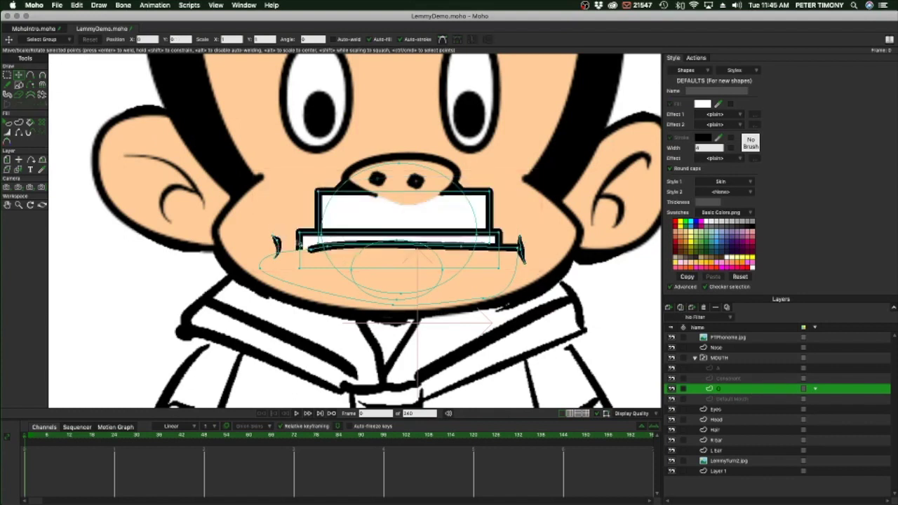
pyautogui.click(336, 217)
pyautogui.press('BackSpace')
pyautogui.click(314, 247)
pyautogui.press('BackSpace')
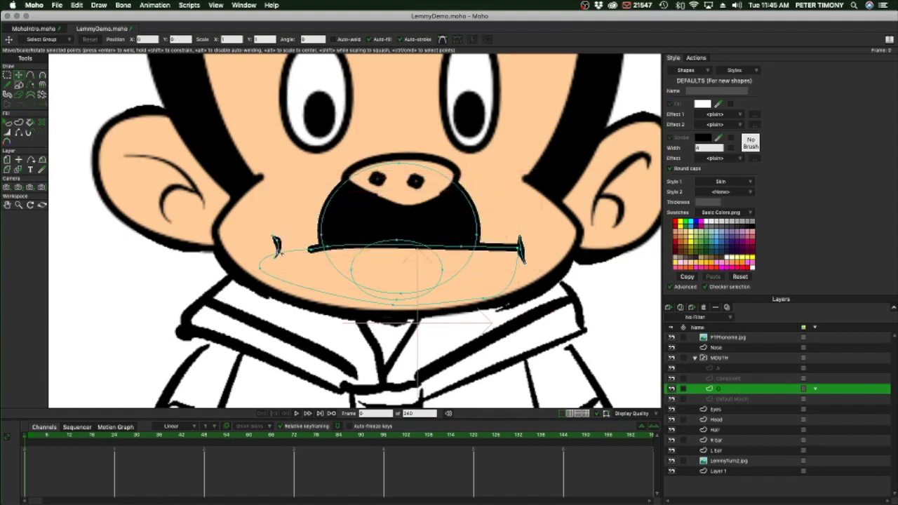
pyautogui.click(279, 248)
pyautogui.press('BackSpace')
pyautogui.click(518, 247)
pyautogui.press('BackSpace')
pyautogui.click(520, 254)
pyautogui.press('BackSpace')
pyautogui.click(407, 268)
pyautogui.press('BackSpace')
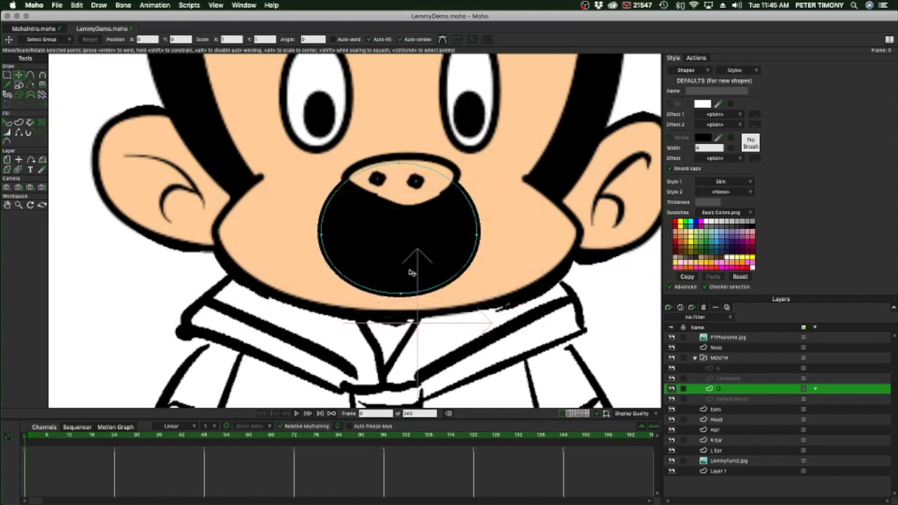
# Step: Shrink the O mouth's dark oval to a small round opening below the nose and draw a short curved freehand line beneath it
pyautogui.click(411, 228)
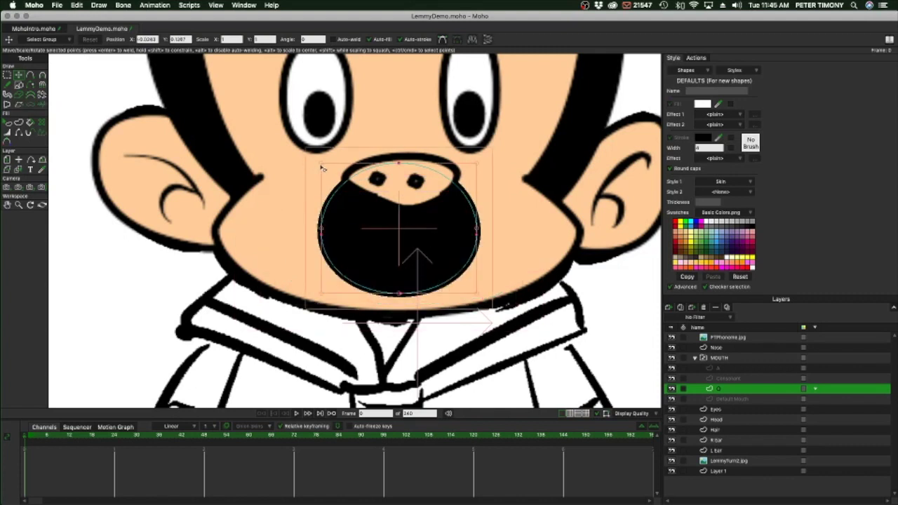
pyautogui.moveTo(322, 166); pyautogui.dragTo(404, 243)
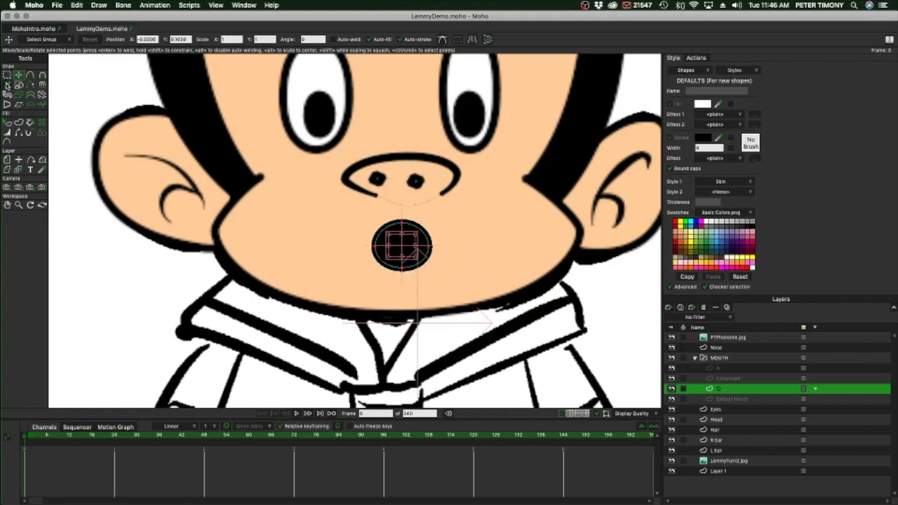
pyautogui.click(7, 85)
pyautogui.moveTo(386, 284); pyautogui.dragTo(418, 284)
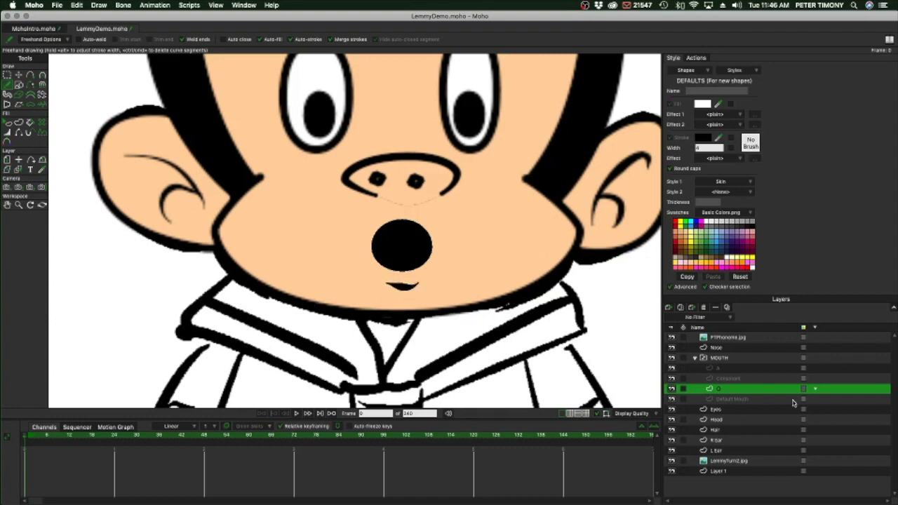
# Step: Preview the mouth shapes by switching between the Default Mouth, O, Consonant and A layers
pyautogui.click(734, 399)
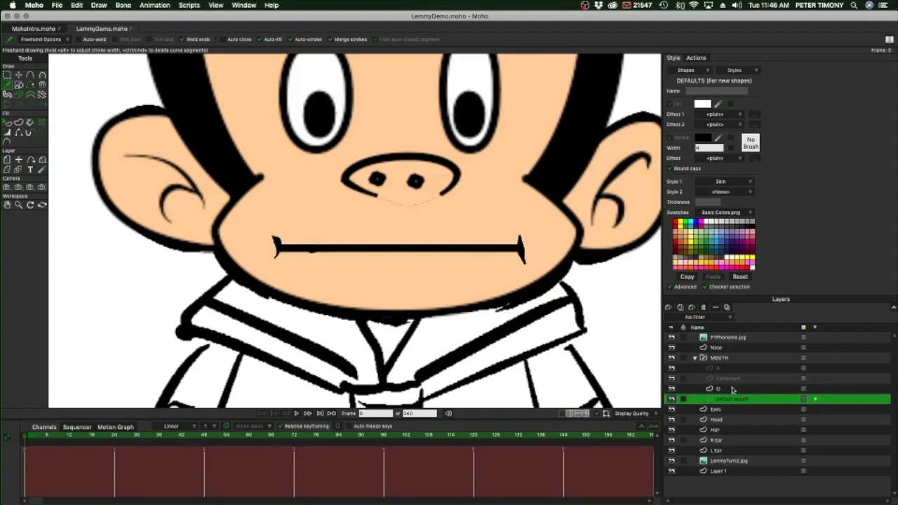
pyautogui.click(732, 388)
pyautogui.click(733, 378)
pyautogui.click(733, 368)
pyautogui.click(734, 379)
pyautogui.click(734, 389)
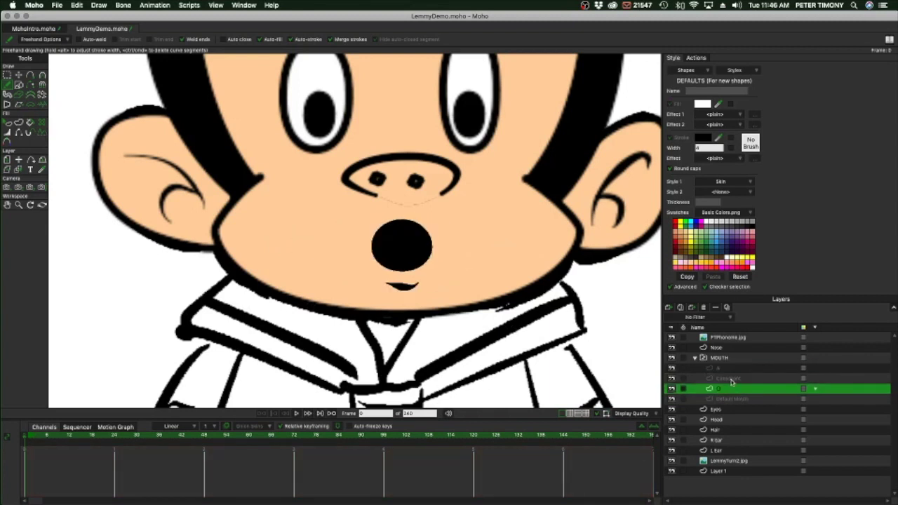
pyautogui.click(732, 379)
# Step: Copy the short line under the A mouth's lower lip into the Consonant layer and move it slightly down, below the lower lip
pyautogui.click(731, 368)
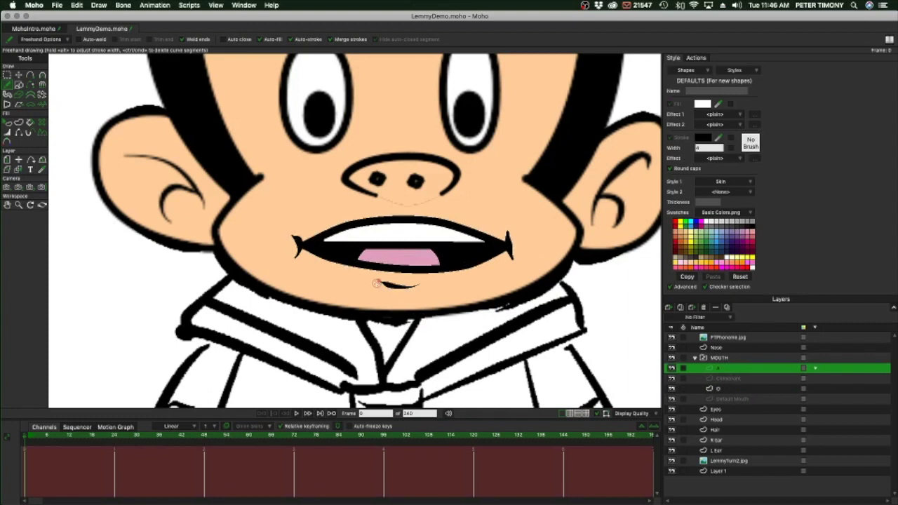
pyautogui.click(7, 74)
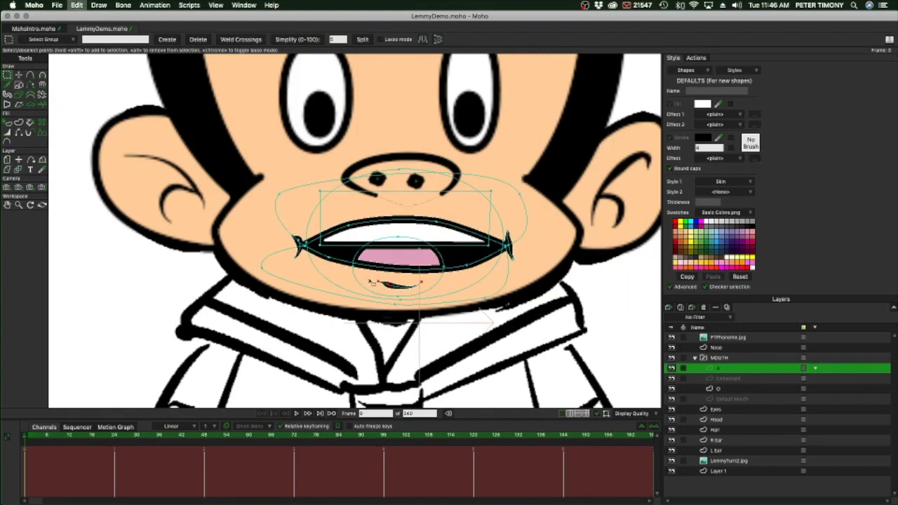
pyautogui.click(736, 379)
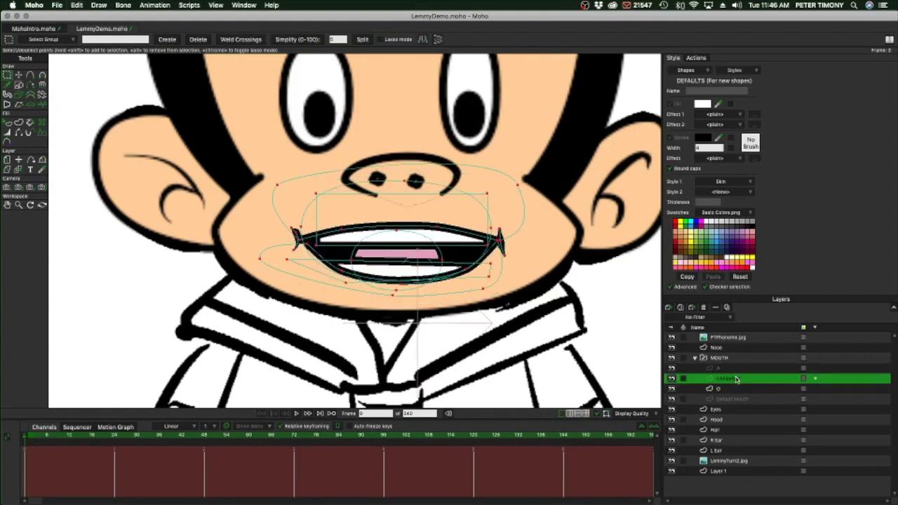
pyautogui.press('t')
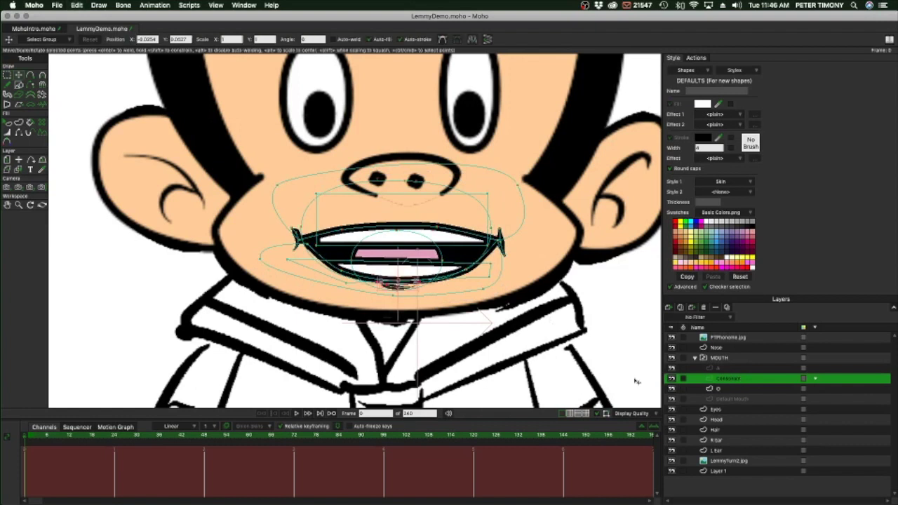
pyautogui.moveTo(393, 287); pyautogui.dragTo(393, 295)
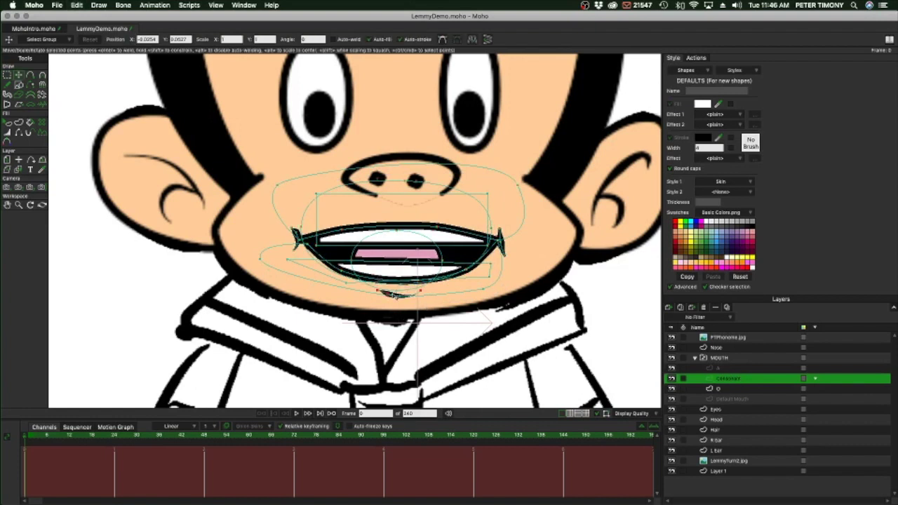
pyautogui.click(721, 368)
pyautogui.click(724, 378)
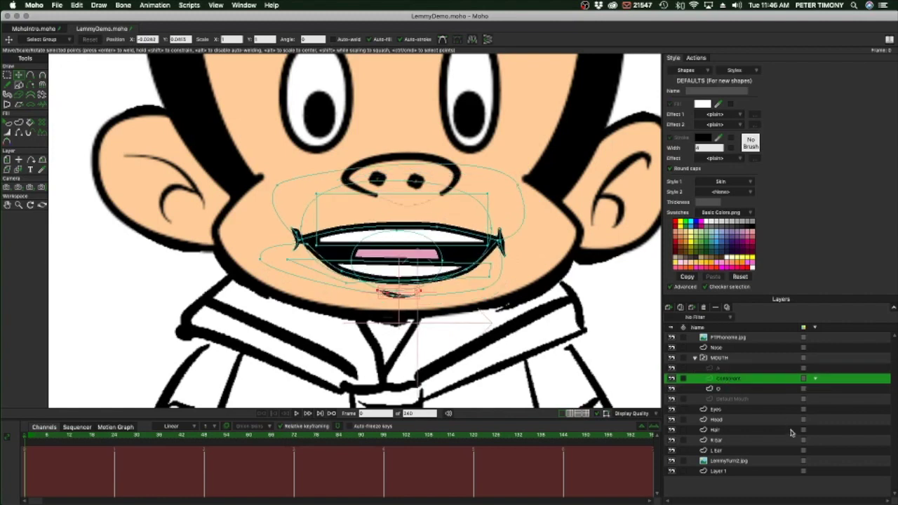
# Step: Duplicate the A layer, name the copy E and bring the phoneme chart into view
pyautogui.click(726, 368)
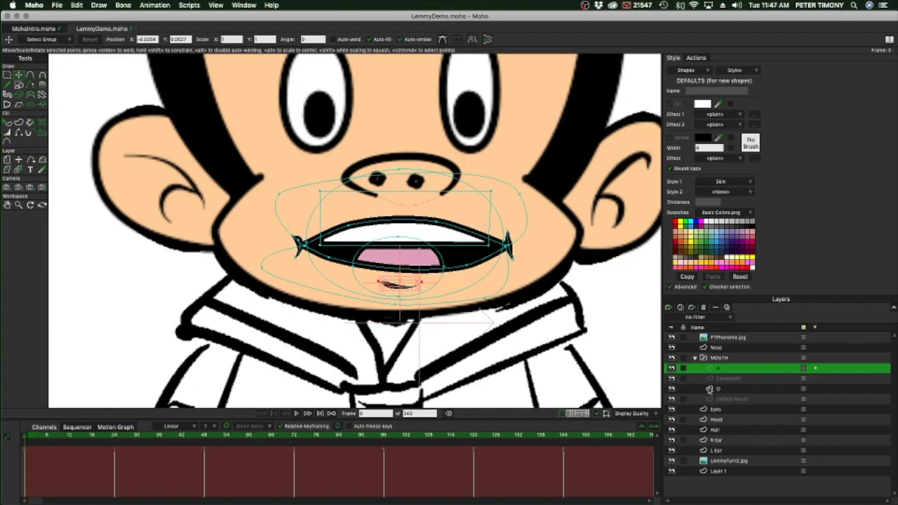
pyautogui.click(680, 307)
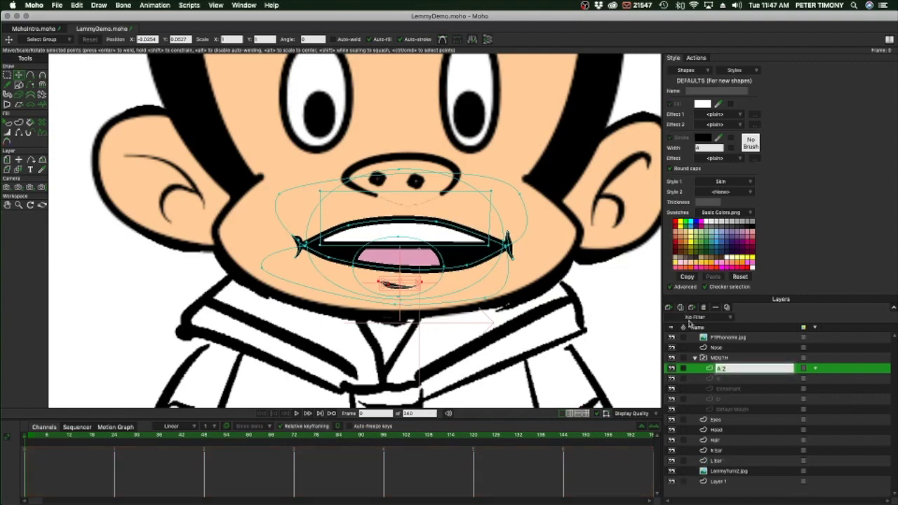
pyautogui.write('E')
pyautogui.moveTo(649, 352); pyautogui.dragTo(94, 221)
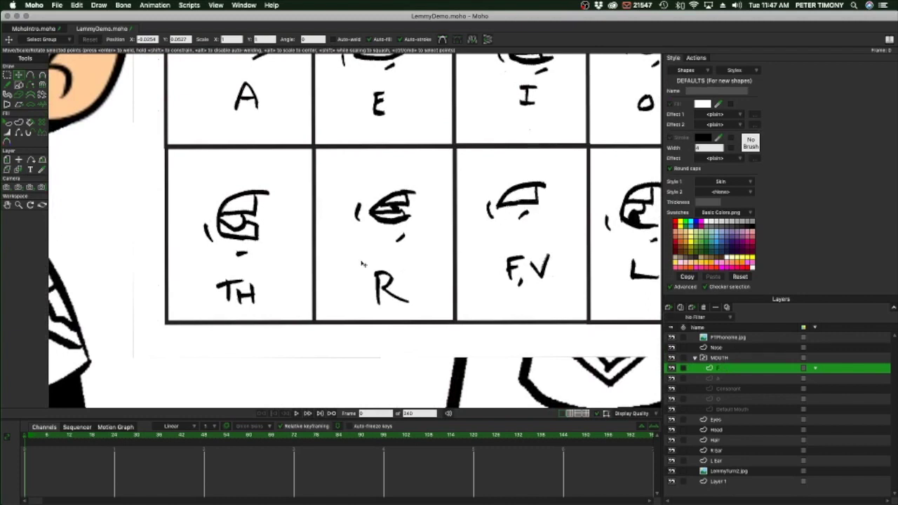
# Step: Raise the lower lip points of the F mouth so the opening closes up to just beneath the upper teeth
pyautogui.moveTo(143, 236); pyautogui.dragTo(678, 296)
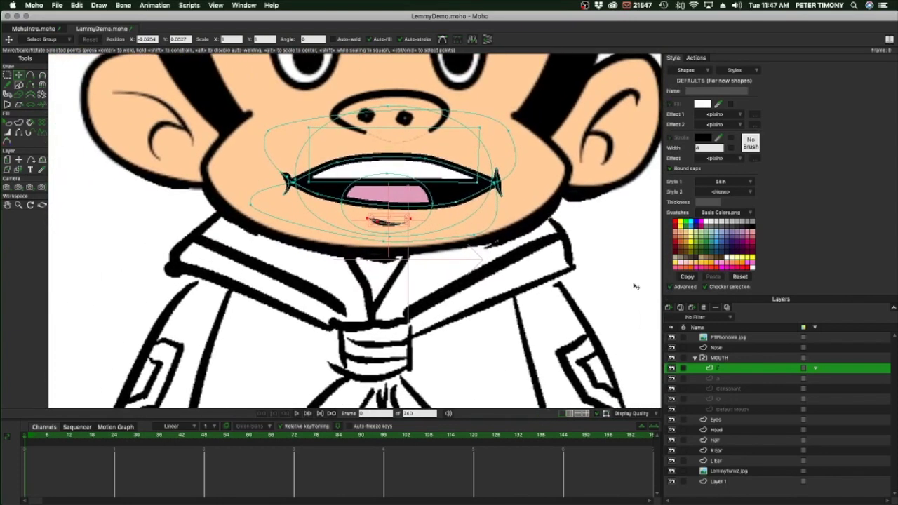
pyautogui.click(455, 203)
pyautogui.moveTo(457, 203); pyautogui.dragTo(455, 178)
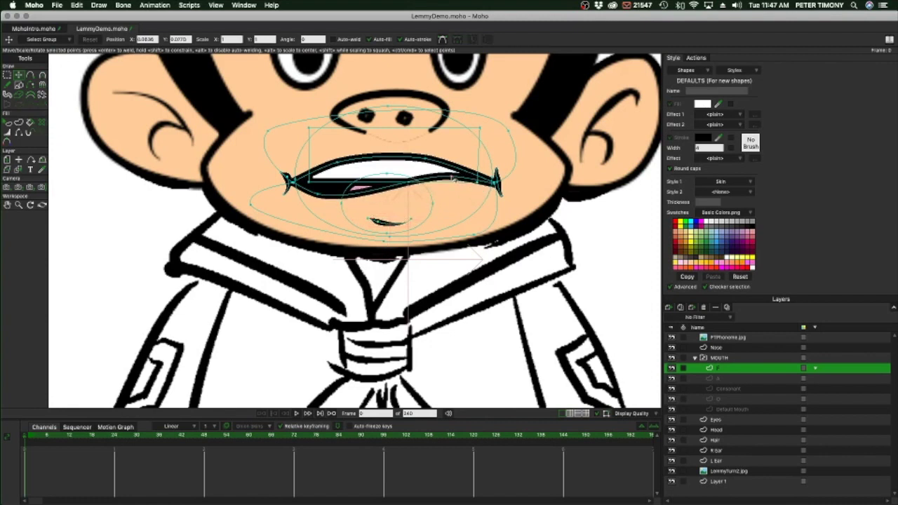
pyautogui.moveTo(454, 179); pyautogui.dragTo(425, 178)
pyautogui.moveTo(318, 194); pyautogui.dragTo(329, 159)
# Step: Bring the F mouth's white upper teeth shape in front of the lower lip in the stacking order
pyautogui.click(311, 152)
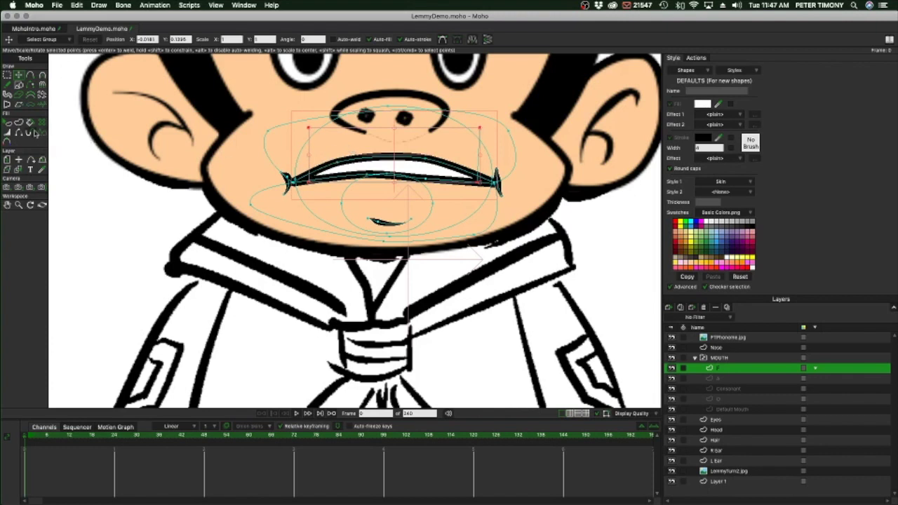
pyautogui.click(7, 124)
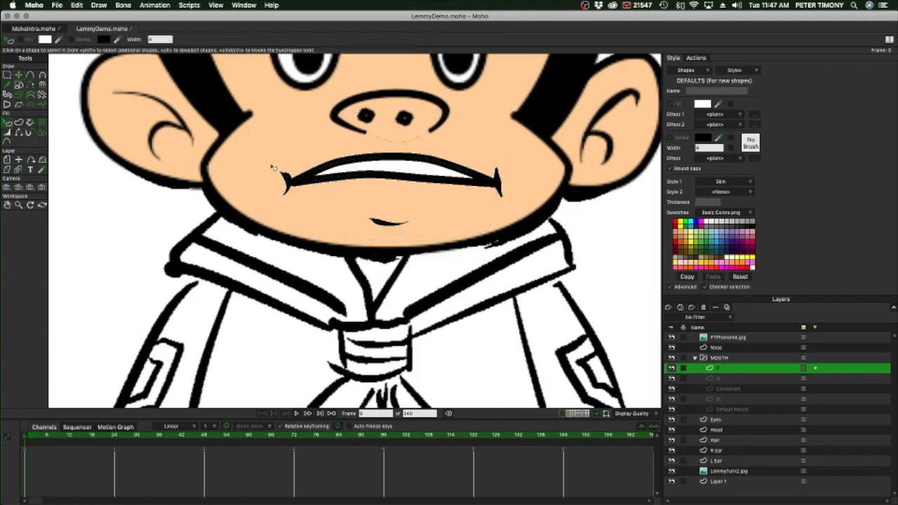
pyautogui.click(377, 166)
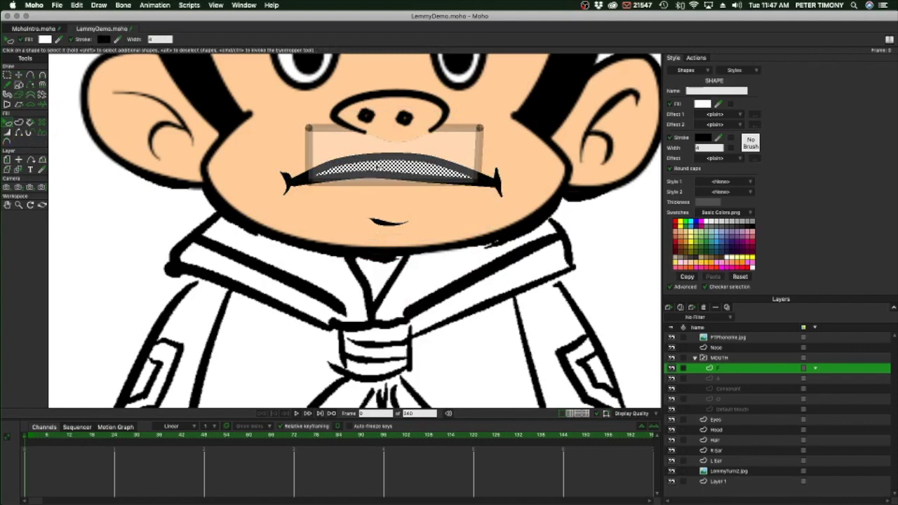
pyautogui.click(377, 166)
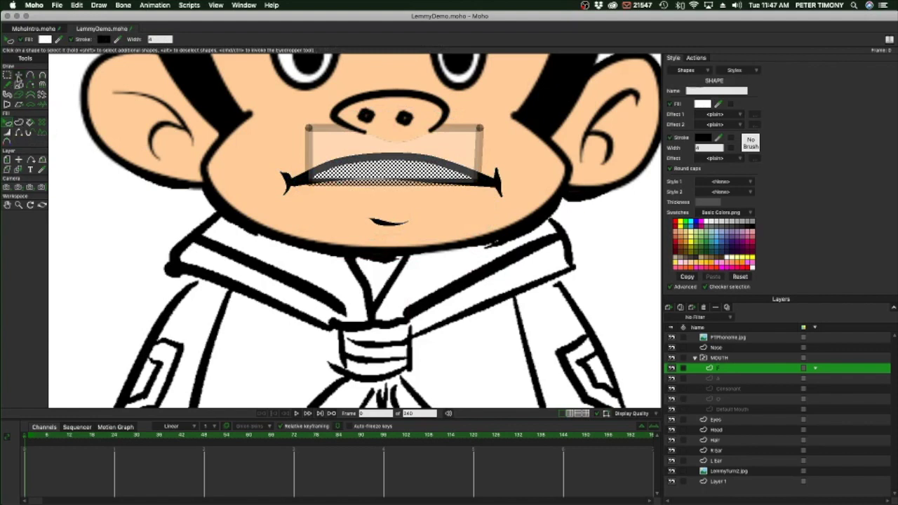
pyautogui.click(20, 77)
pyautogui.click(284, 218)
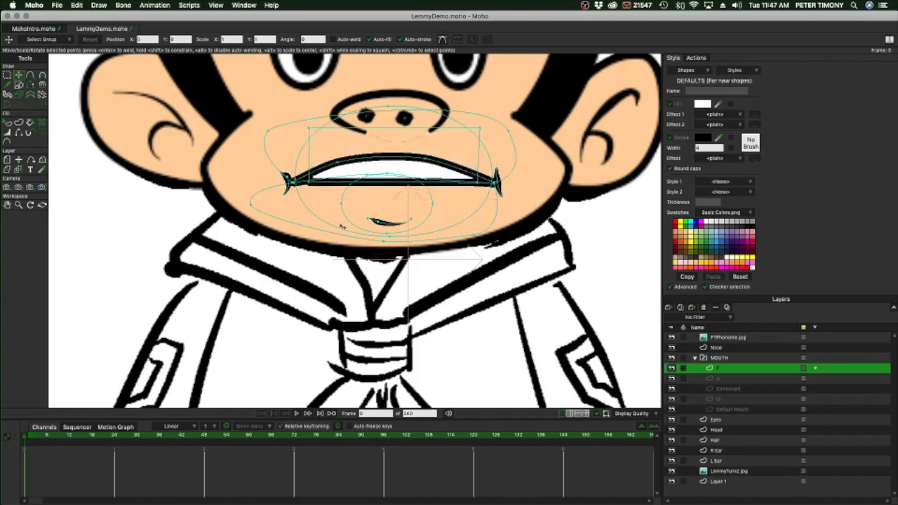
# Step: Move the F mouth's teeth slightly down, and flip the short chin line vertically and raise it closer to the lip
pyautogui.moveTo(363, 171); pyautogui.dragTo(342, 151)
pyautogui.press('super+z')
pyautogui.click(309, 148)
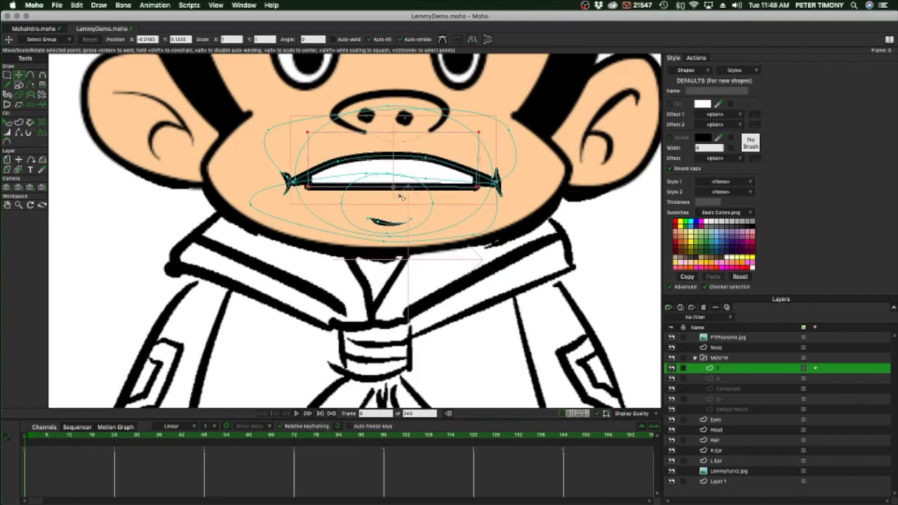
pyautogui.click(391, 223)
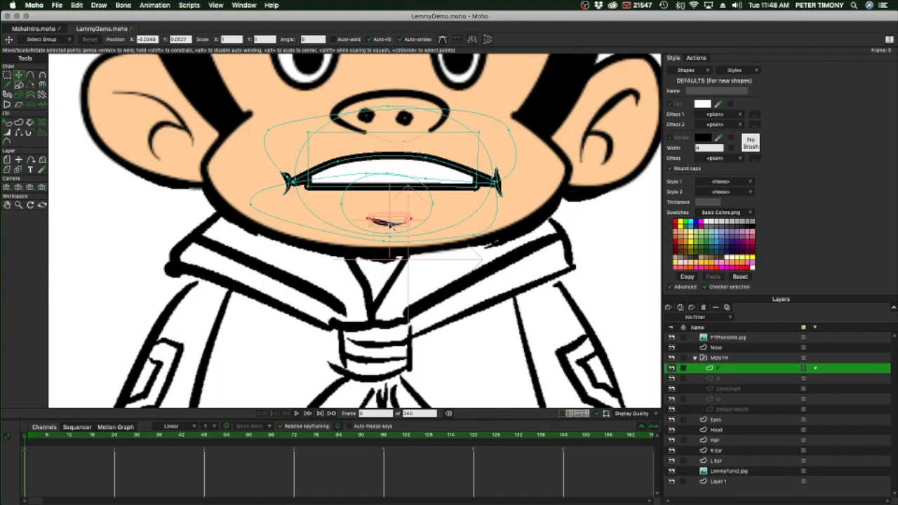
pyautogui.moveTo(404, 214)
pyautogui.mouseDown()
pyautogui.moveTo(416, 225)
pyautogui.moveTo(358, 248)
pyautogui.moveTo(391, 228)
pyautogui.moveTo(395, 203)
pyautogui.mouseUp()
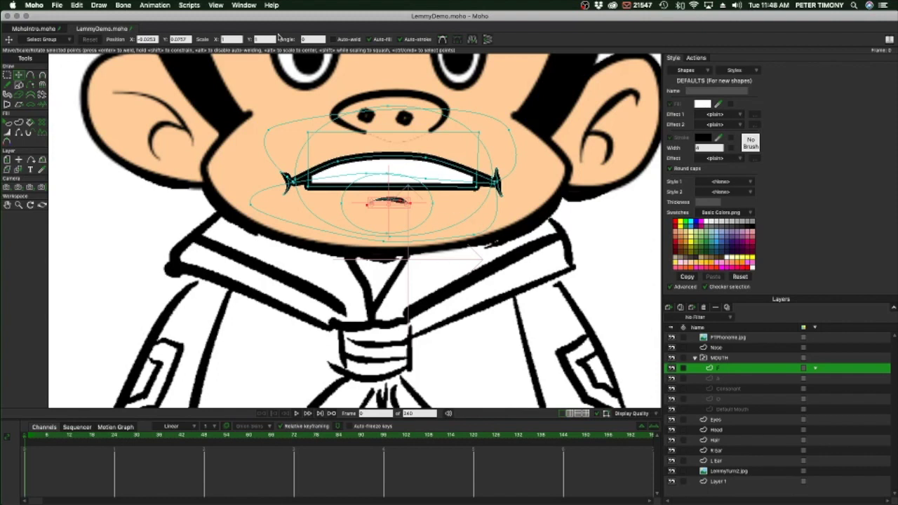
# Step: Open the Switch Selection window and select the MOUTH switch layer to show its mouth shapes
pyautogui.click(245, 5)
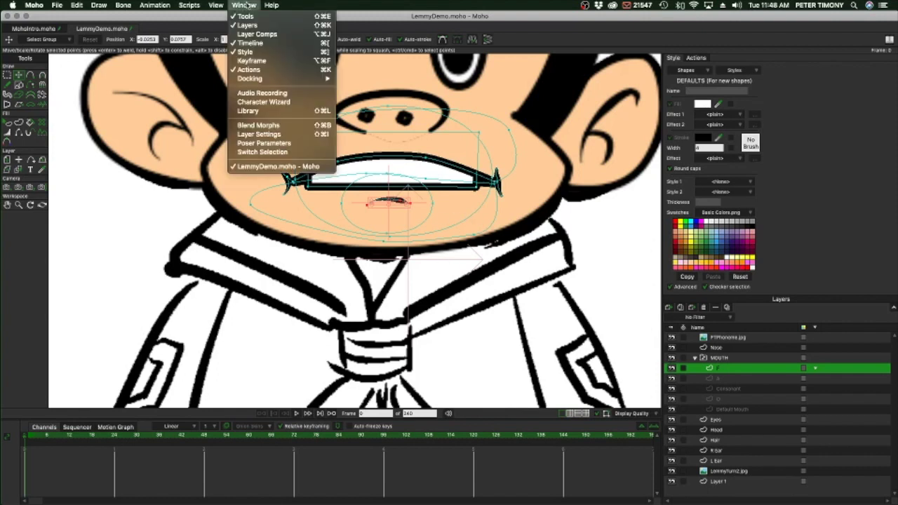
pyautogui.click(269, 153)
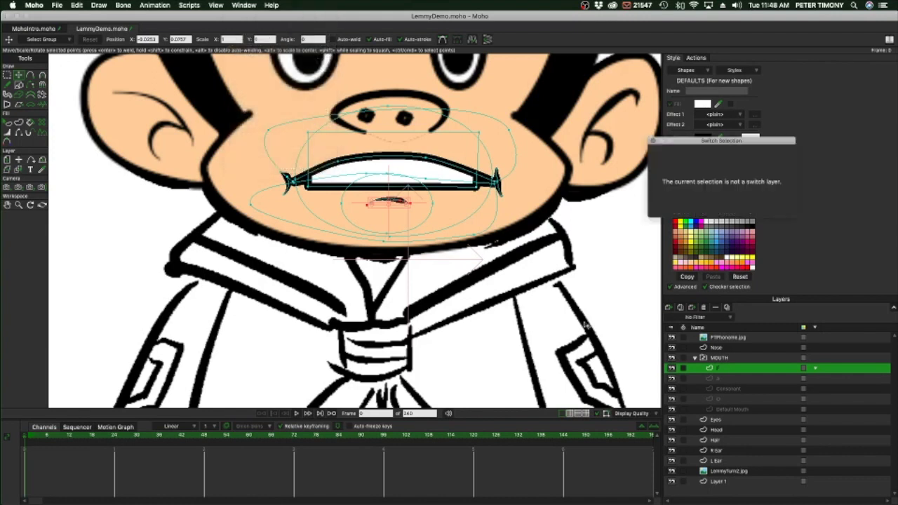
pyautogui.click(728, 358)
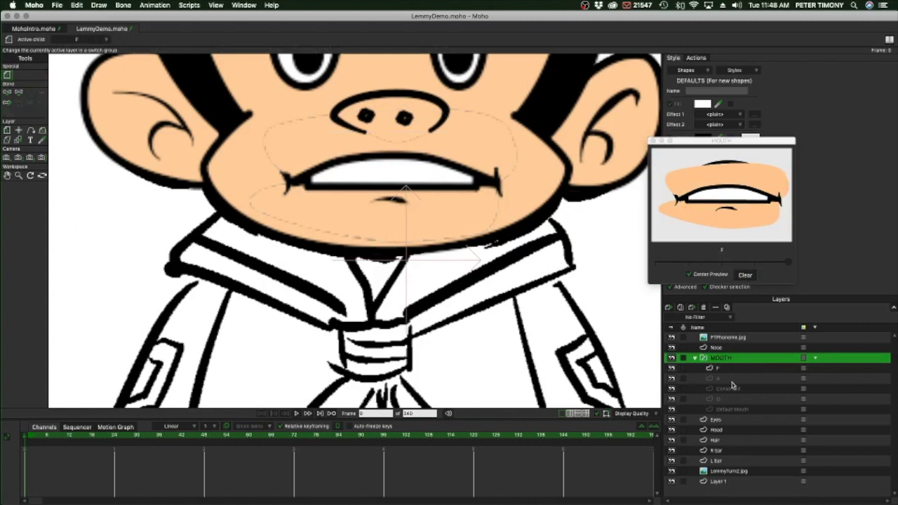
# Step: Key the mouth to Consonant at frame 30, O at about frame 50, Consonant at about 63 and Default Mouth at about 66
pyautogui.click(137, 436)
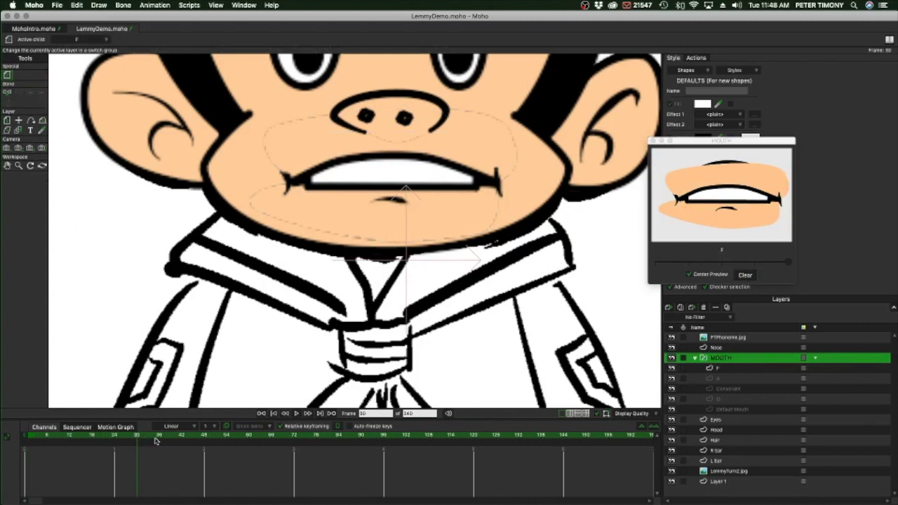
pyautogui.click(724, 263)
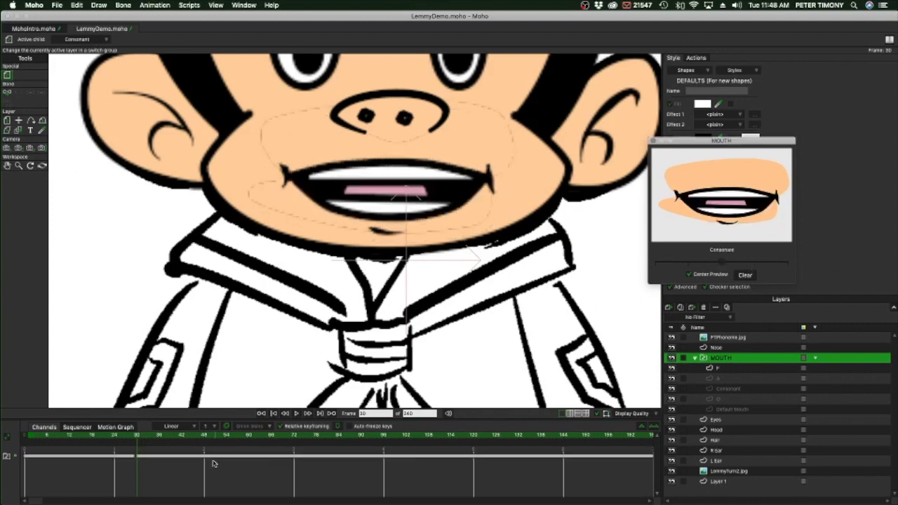
pyautogui.click(211, 438)
pyautogui.click(688, 262)
pyautogui.click(259, 437)
pyautogui.click(722, 264)
pyautogui.click(271, 437)
pyautogui.click(657, 261)
# Step: Rewind to frame 0, play back the mouth switching animation and stop it after the last mouth key
pyautogui.click(27, 421)
pyautogui.click(260, 413)
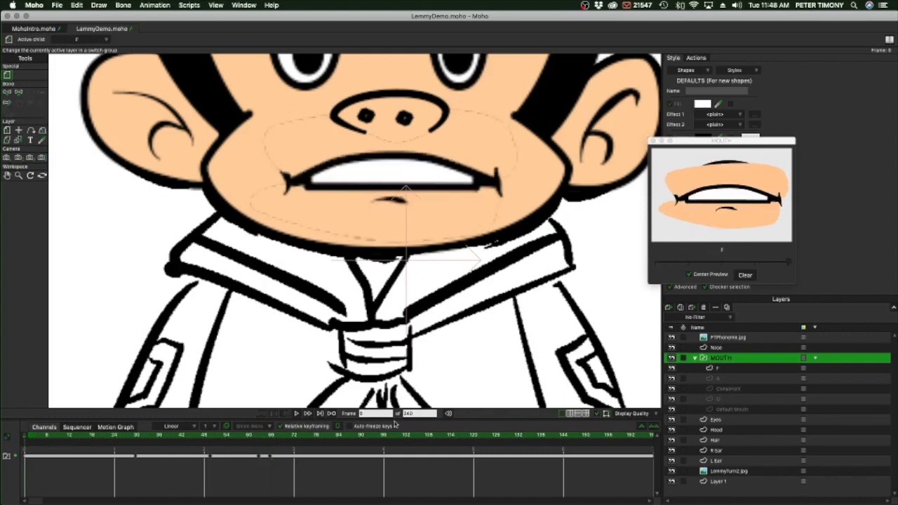
pyautogui.click(296, 413)
pyautogui.click(296, 413)
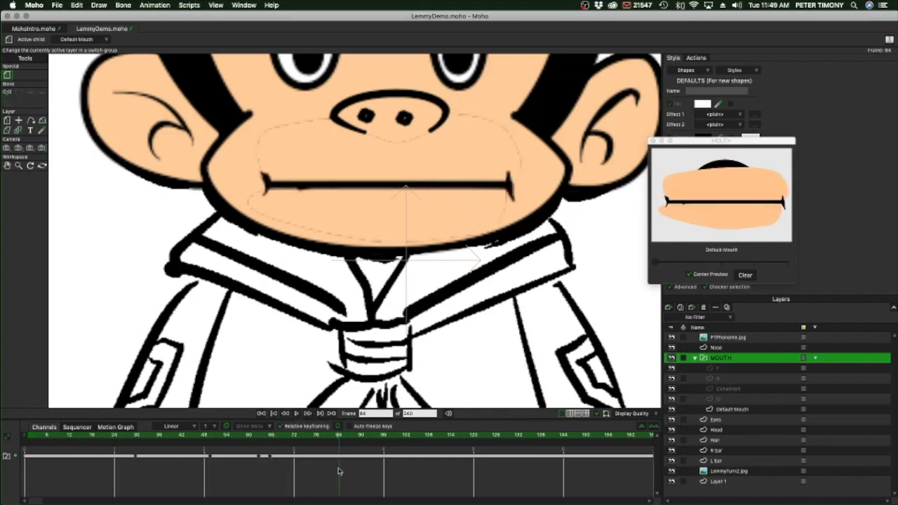